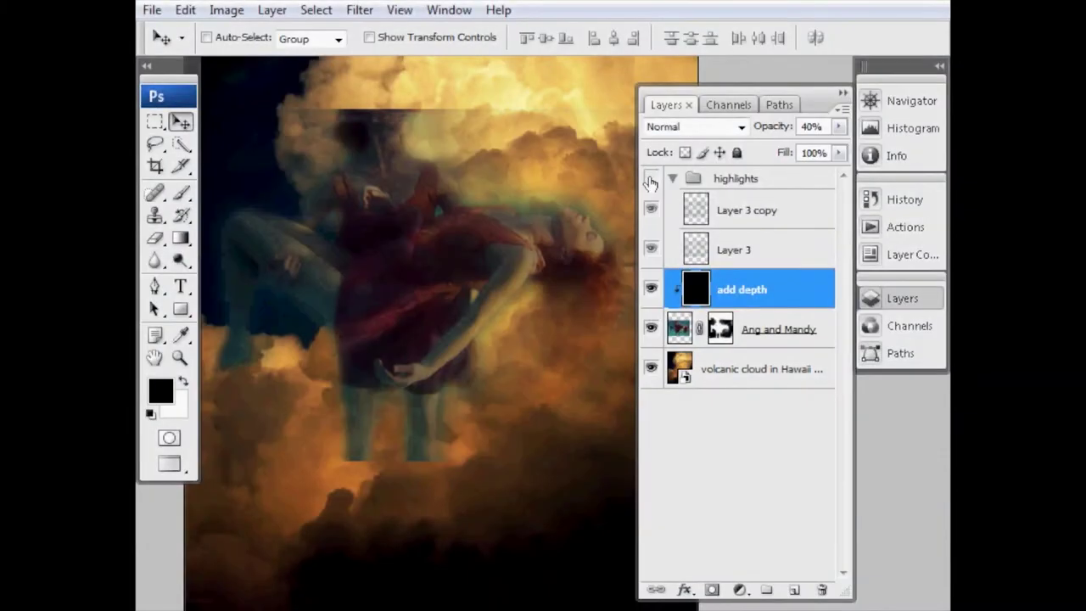
- Show the highlights group and compare the image with it hidden and at a lower opacity, ending visible at 100%
{"action": "left_click", "coordinate": [651, 181]}
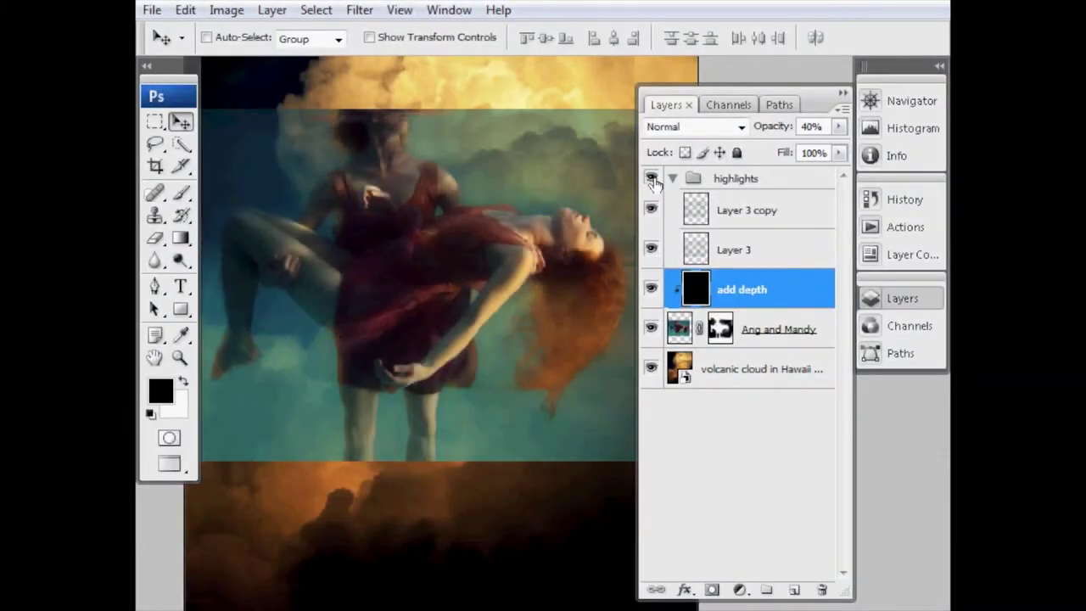
{"action": "left_click", "coordinate": [727, 187]}
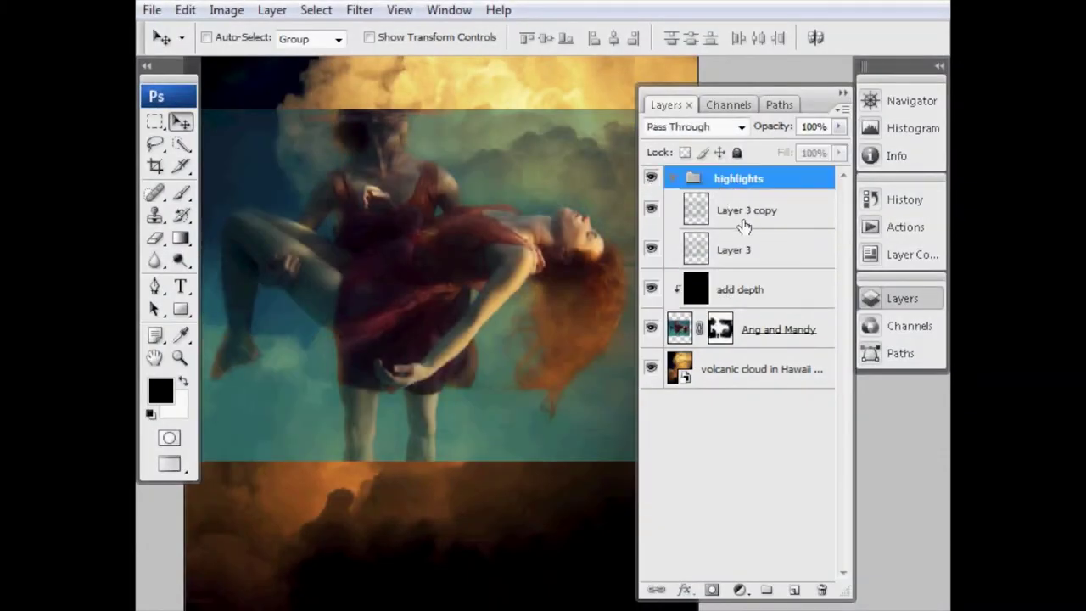
{"action": "left_click", "coordinate": [652, 180]}
{"action": "left_click", "coordinate": [651, 180]}
{"action": "left_click", "coordinate": [652, 179]}
{"action": "left_click", "coordinate": [652, 180]}
{"action": "left_click_drag", "start_coordinate": [775, 127], "coordinate": [756, 127]}
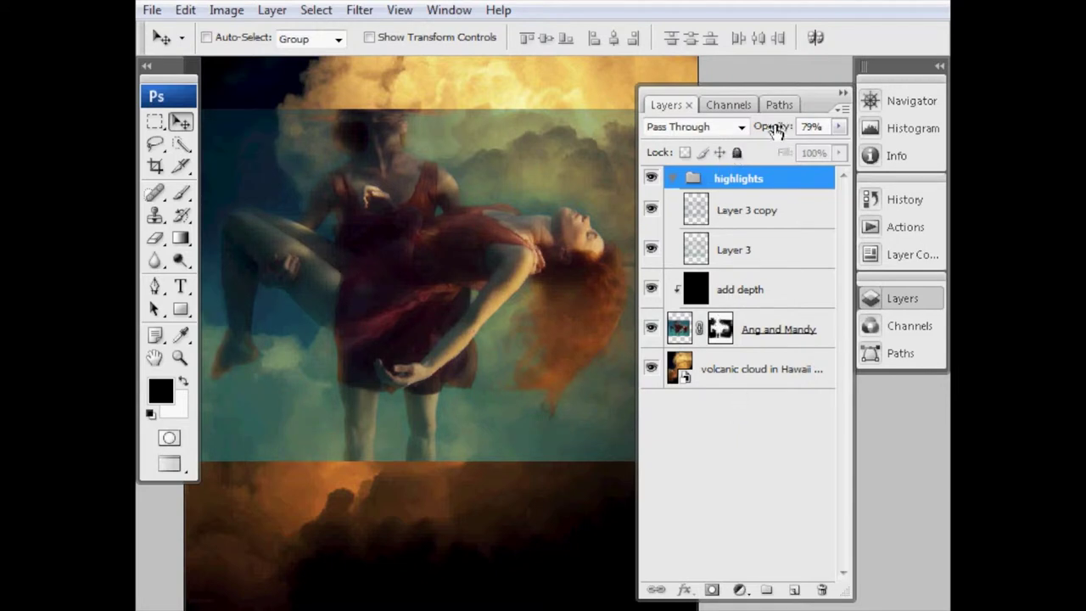
{"action": "left_click_drag", "start_coordinate": [781, 131], "coordinate": [817, 133]}
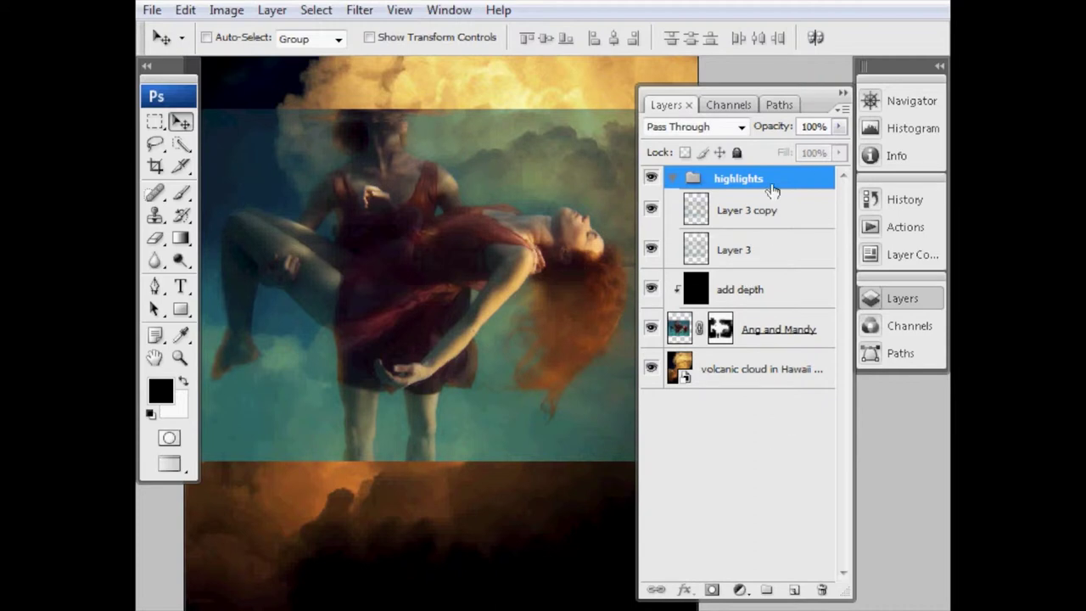
- Collapse the highlights group and add a white layer mask to it
{"action": "left_click", "coordinate": [672, 180]}
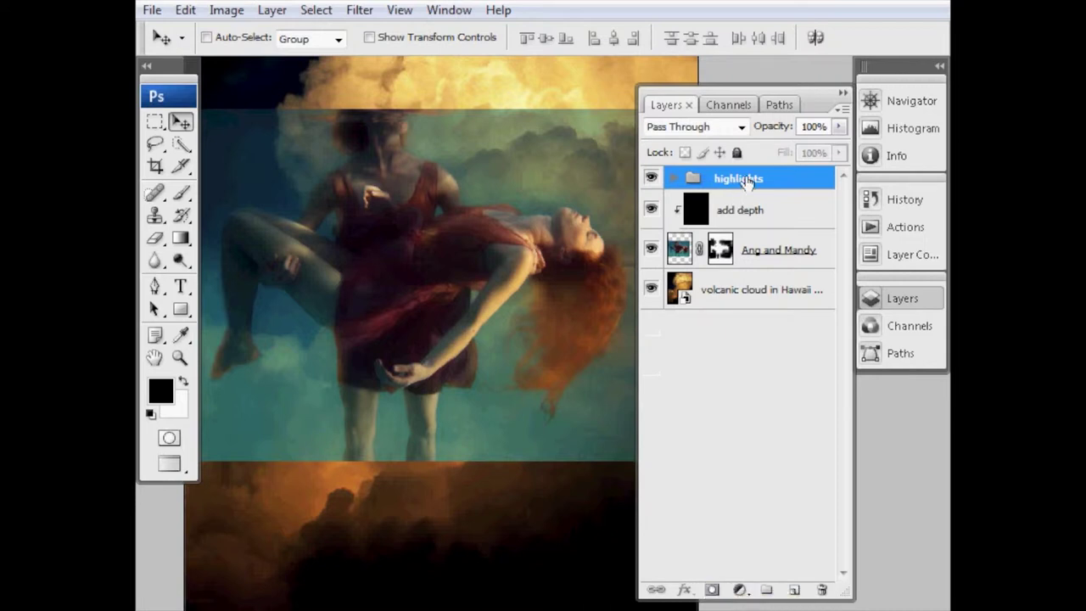
{"action": "left_click_drag", "start_coordinate": [693, 591], "coordinate": [711, 590]}
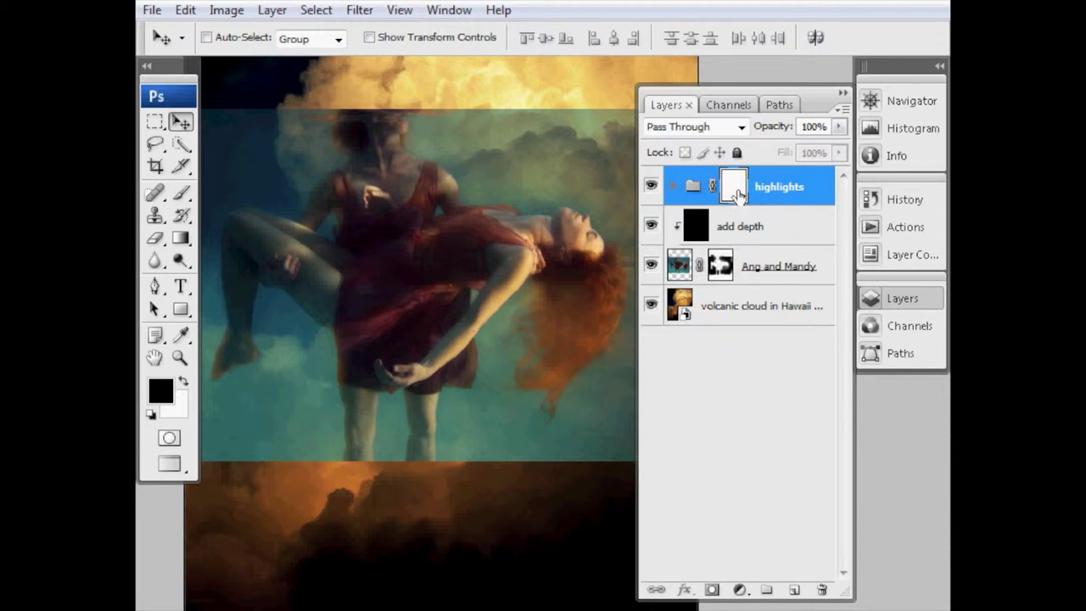
{"action": "left_click", "coordinate": [903, 300]}
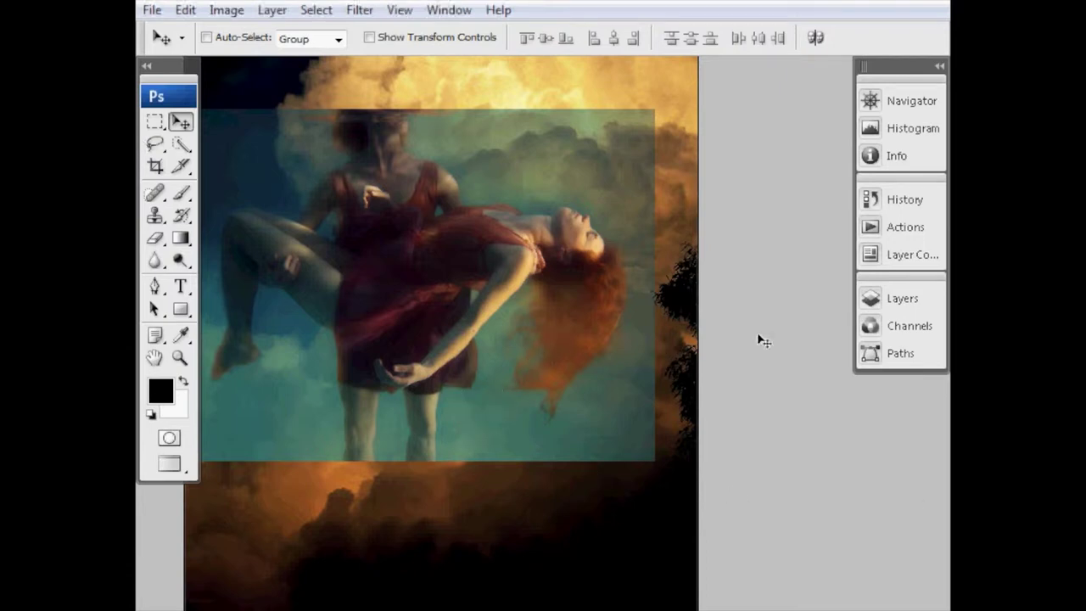
- Paint black on the highlights group mask with a soft brush of about 125 px over the clouds above the reclining woman
{"action": "left_click_drag", "start_coordinate": [446, 333], "coordinate": [488, 345]}
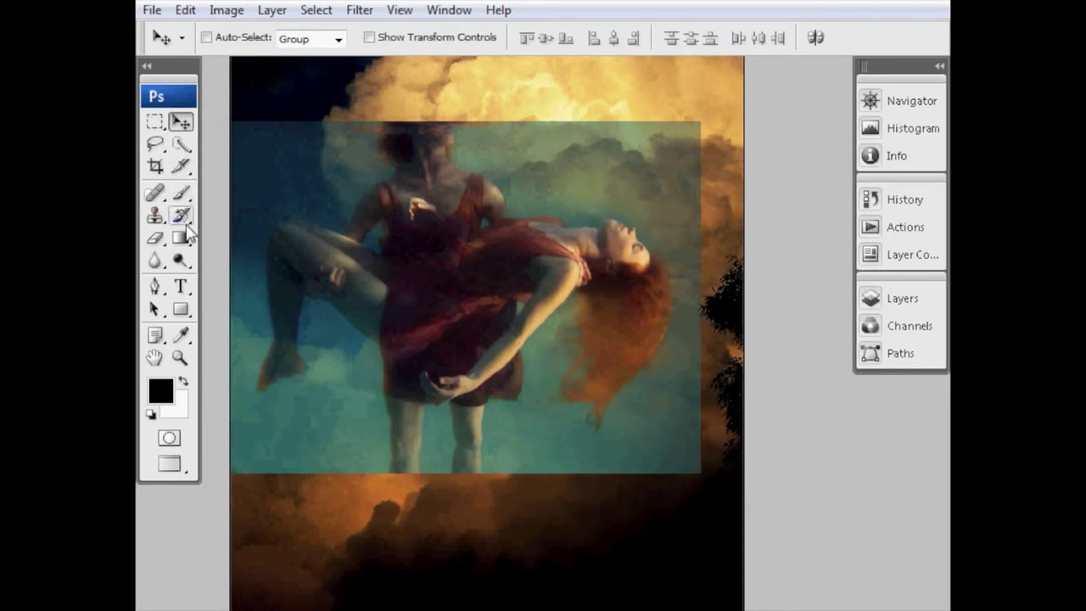
{"action": "key", "text": "b"}
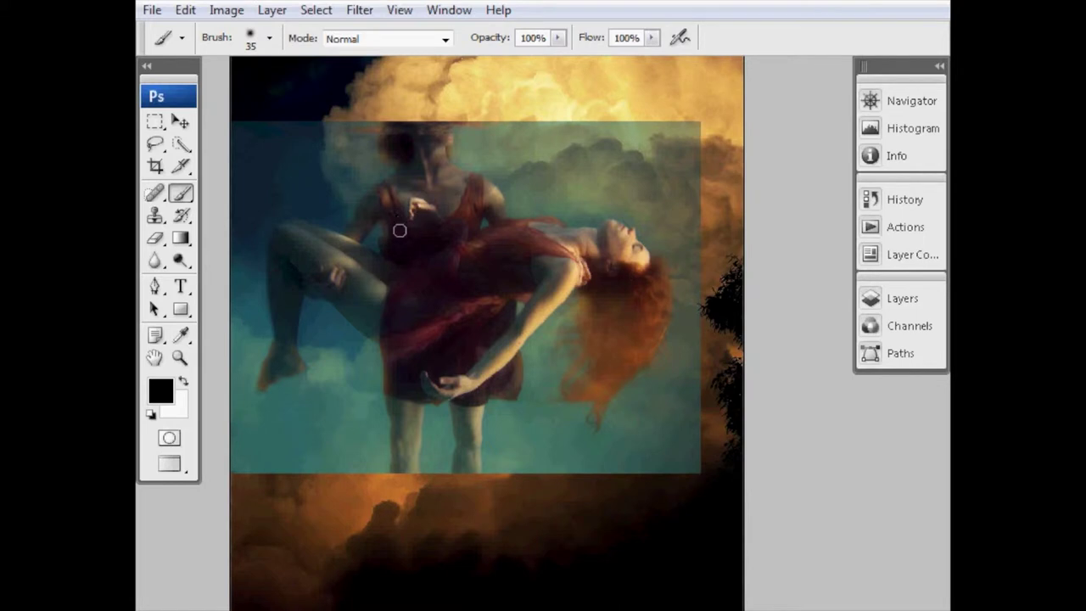
{"action": "key", "text": "bracketright"}
{"action": "key", "text": "bracketright"}
{"action": "key", "text": "bracketright"}
{"action": "key", "text": "bracketright"}
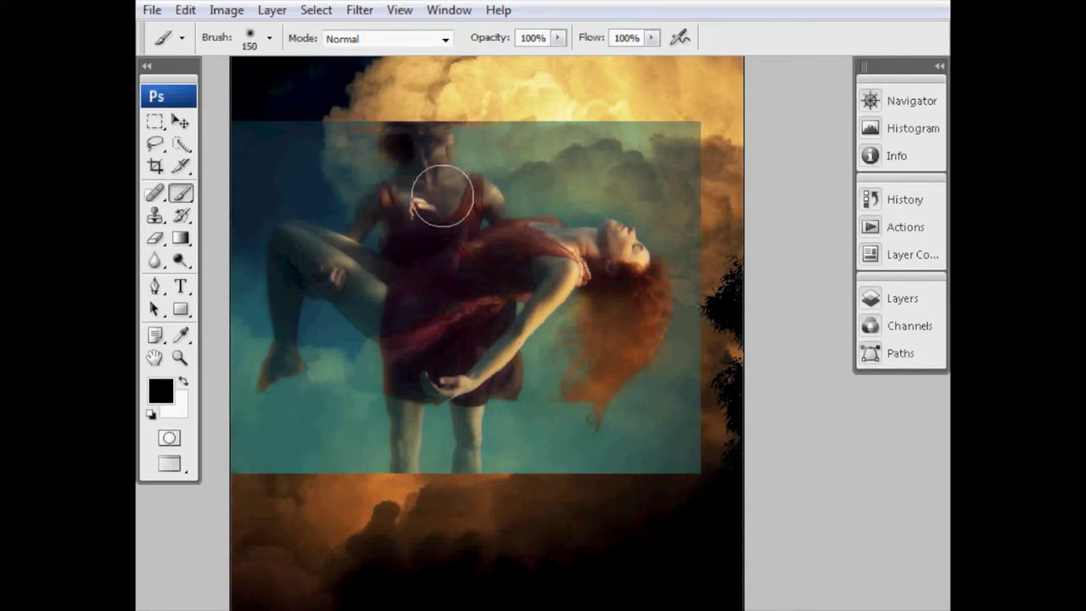
{"action": "key", "text": "bracketright"}
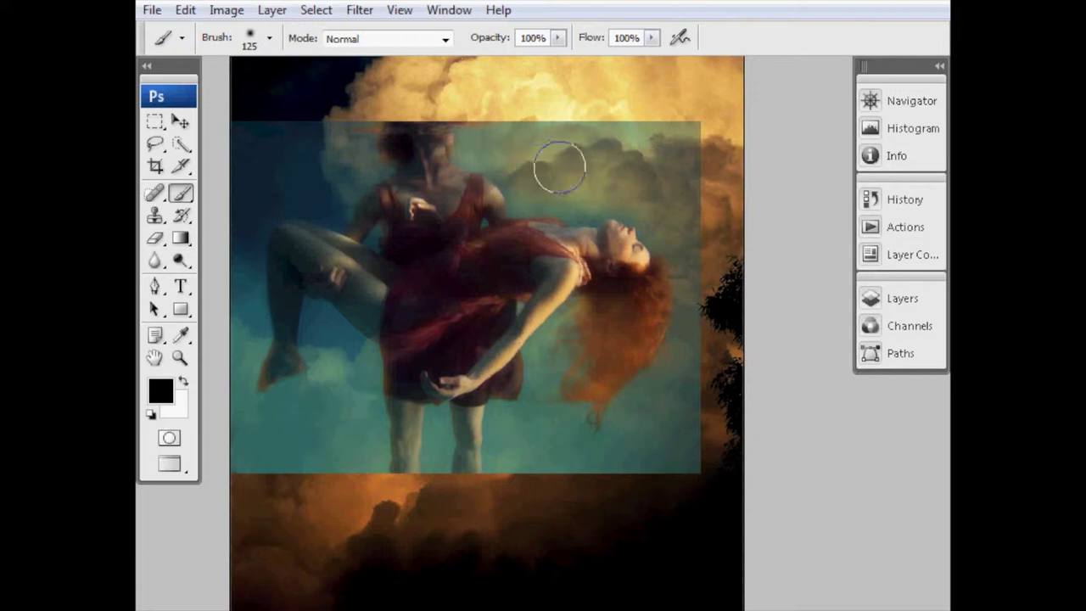
- Paint black on the highlights mask around the red hair and beside the hanging arm, varying the brush between 70 and 125 px
{"action": "key", "text": "bracketleft"}
{"action": "key", "text": "bracketleft"}
{"action": "key", "text": "bracketleft"}
{"action": "key", "text": "bracketleft"}
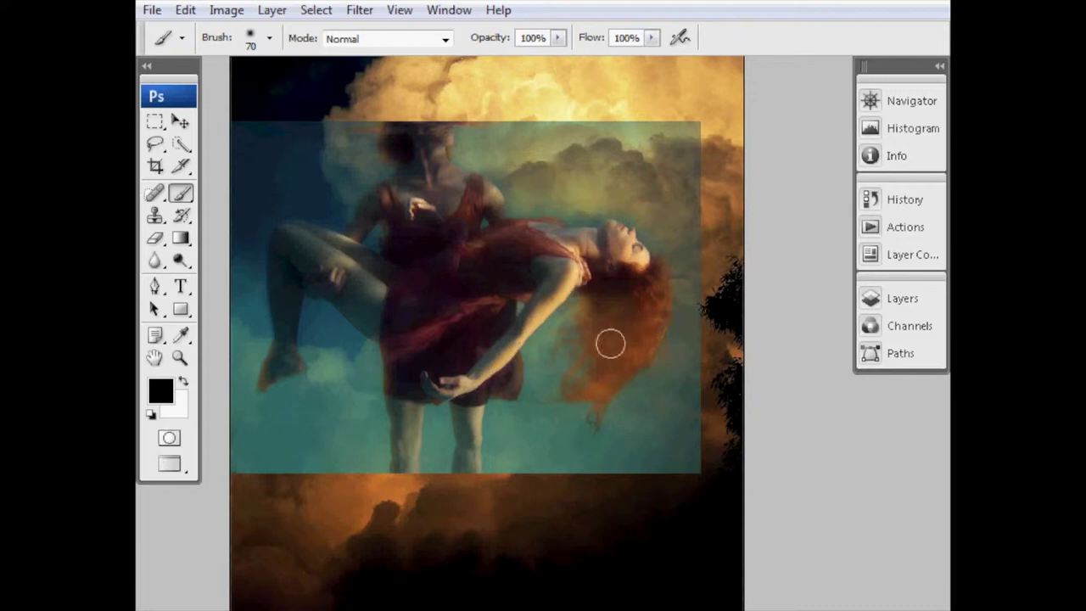
{"action": "key", "text": "bracketright"}
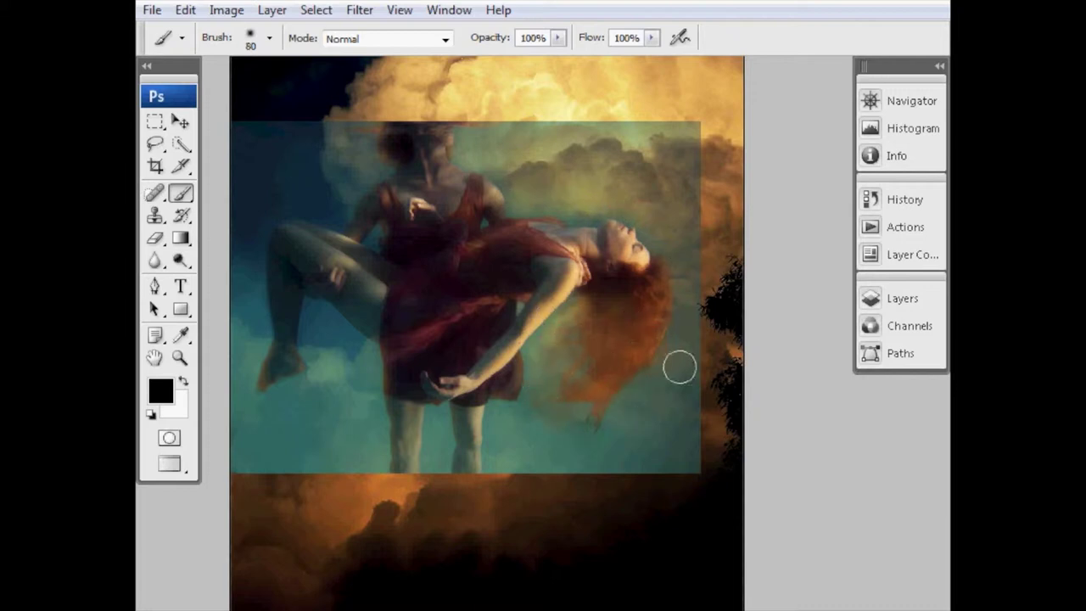
{"action": "key", "text": "bracketright"}
{"action": "key", "text": "bracketright"}
{"action": "key", "text": "bracketright"}
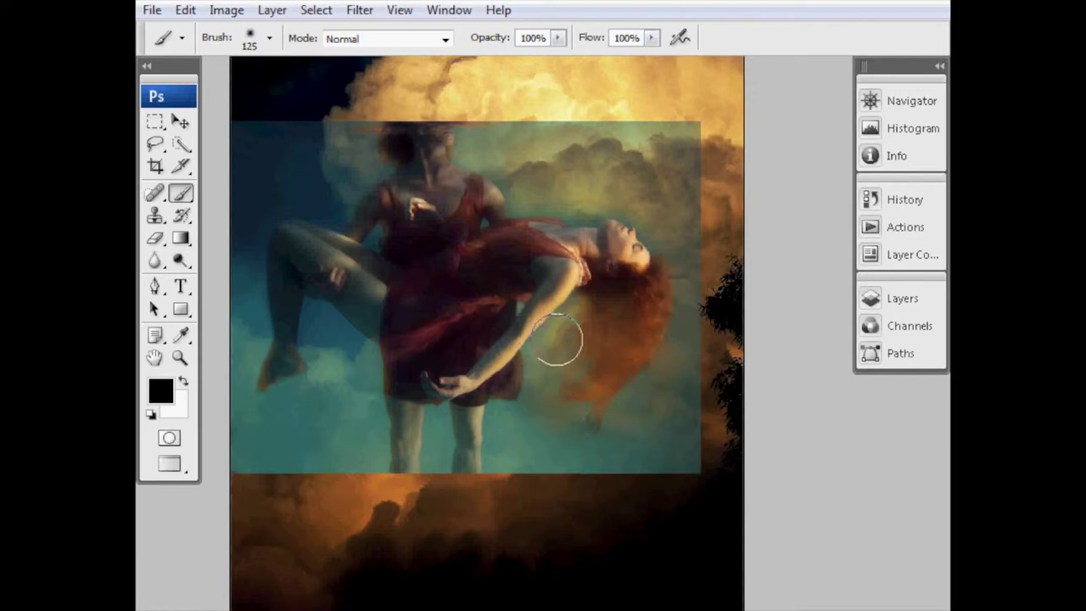
{"action": "key", "text": "bracketleft"}
{"action": "key", "text": "bracketleft"}
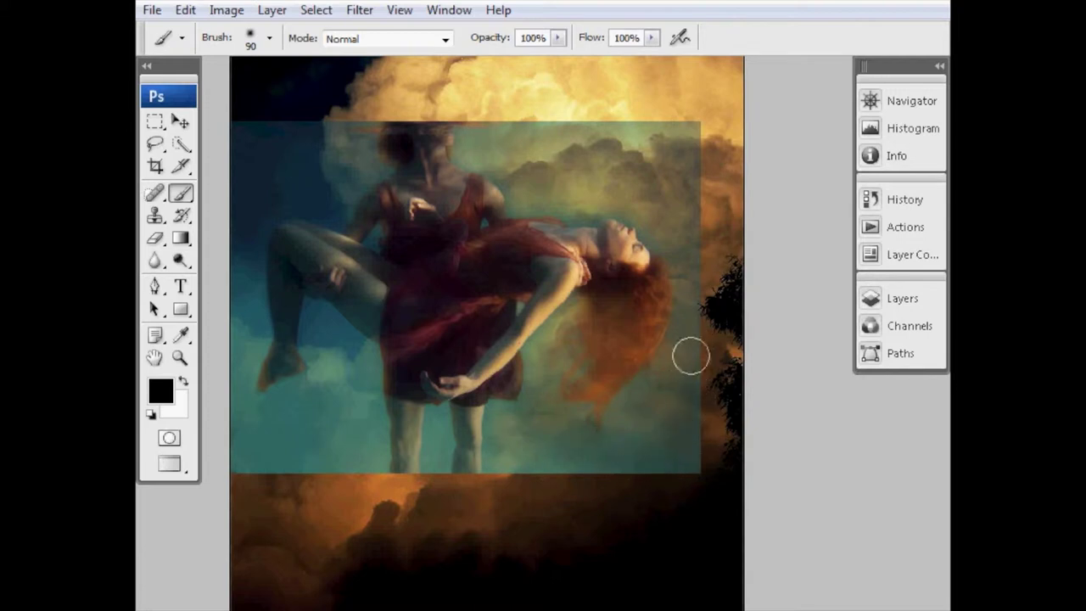
{"action": "key", "text": "bracketleft"}
{"action": "key", "text": "bracketleft"}
{"action": "key", "text": "bracketleft"}
- Paint black on the highlights mask over the sky around the bent legs with a 100 to 125 px brush, reducing it to 80 px
{"action": "key", "text": "bracketright"}
{"action": "key", "text": "bracketright"}
{"action": "key", "text": "bracketright"}
{"action": "key", "text": "bracketright"}
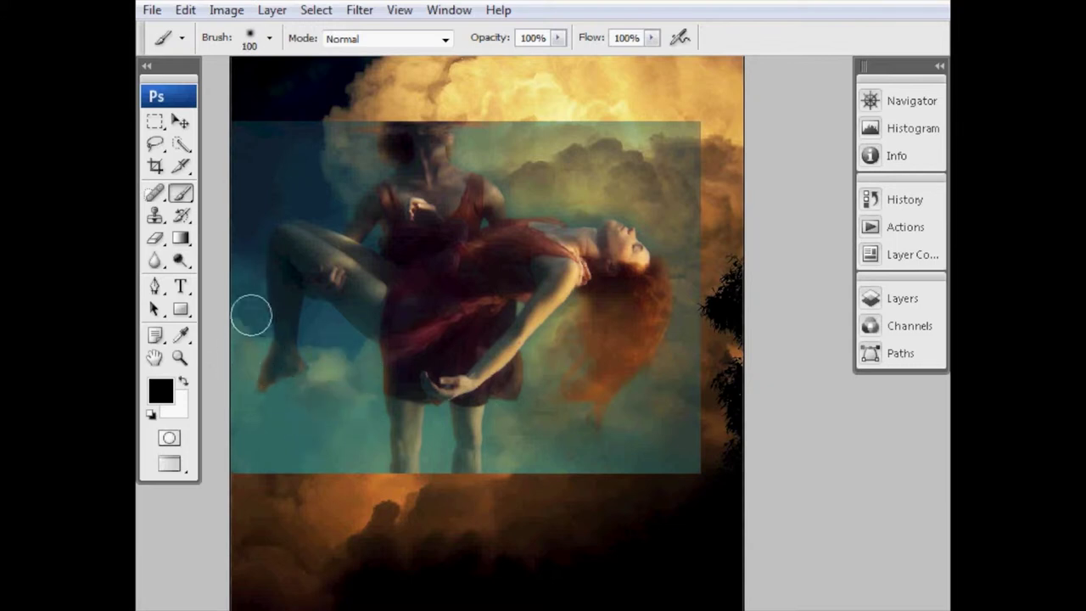
{"action": "key", "text": "bracketright"}
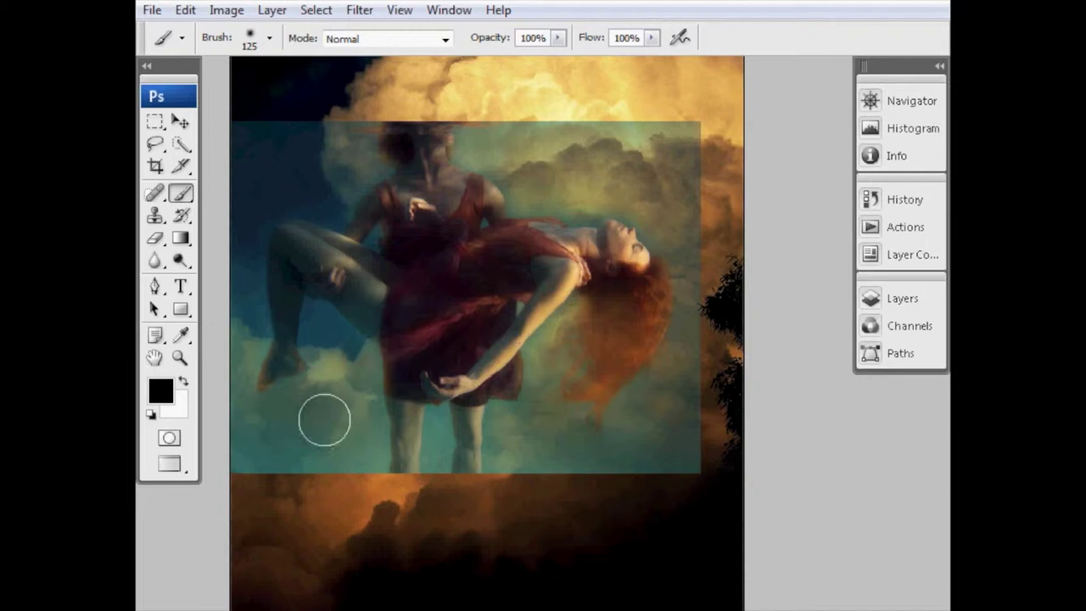
{"action": "key", "text": "bracketleft"}
{"action": "key", "text": "bracketleft"}
{"action": "key", "text": "bracketleft"}
{"action": "key", "text": "bracketleft"}
{"action": "key", "text": "bracketleft"}
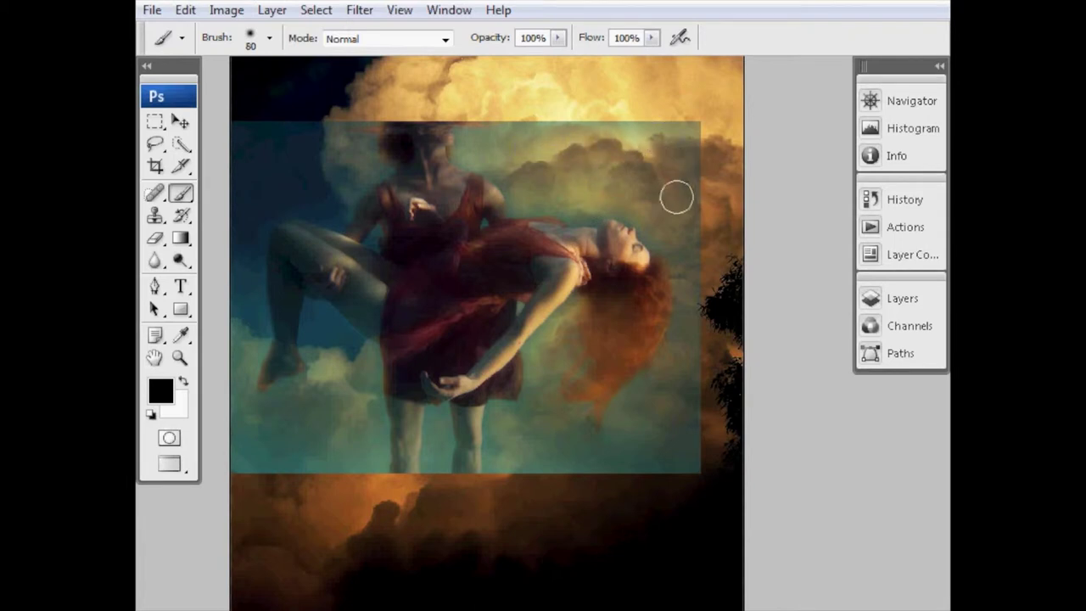
- Switch to white and paint back part of the highlights mask over the clouds above the woman's face with a 125 px brush
{"action": "key", "text": "x"}
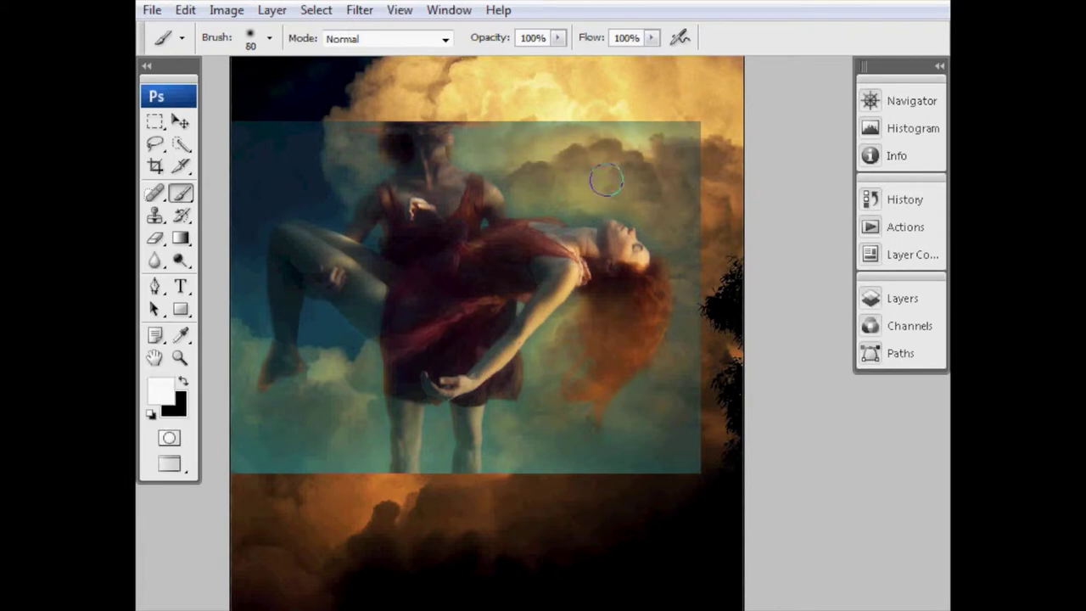
{"action": "key", "text": "bracketright"}
{"action": "key", "text": "bracketright"}
{"action": "key", "text": "bracketright"}
{"action": "key", "text": "bracketright"}
{"action": "key", "text": "bracketright"}
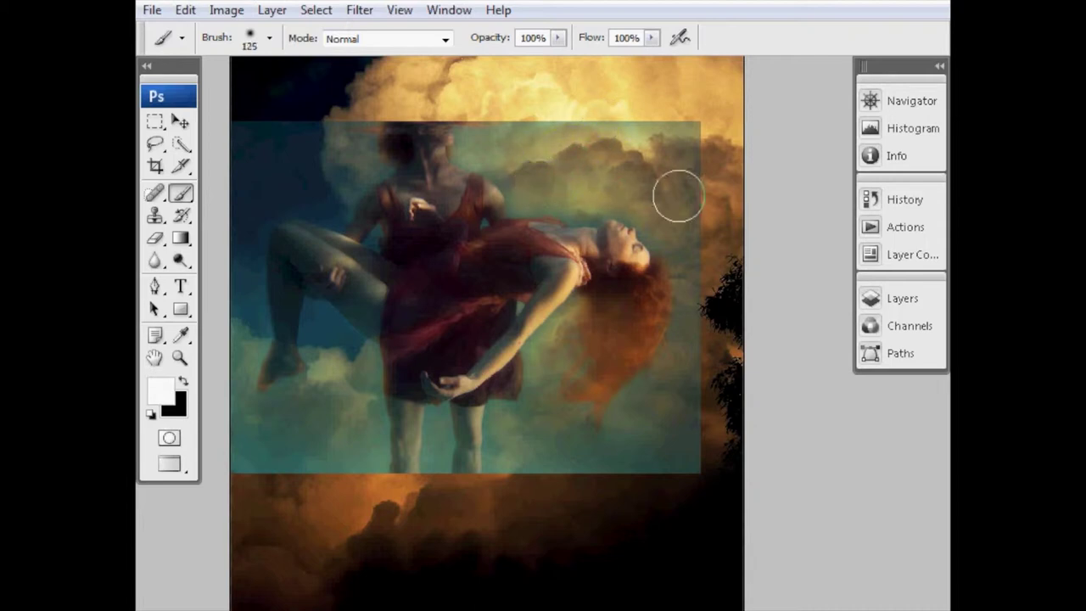
- Refine the highlights mask in white around the standing and bent legs with a brush of about 70 px
{"action": "key", "text": "bracketleft"}
{"action": "key", "text": "bracketleft"}
{"action": "key", "text": "bracketleft"}
{"action": "key", "text": "bracketleft"}
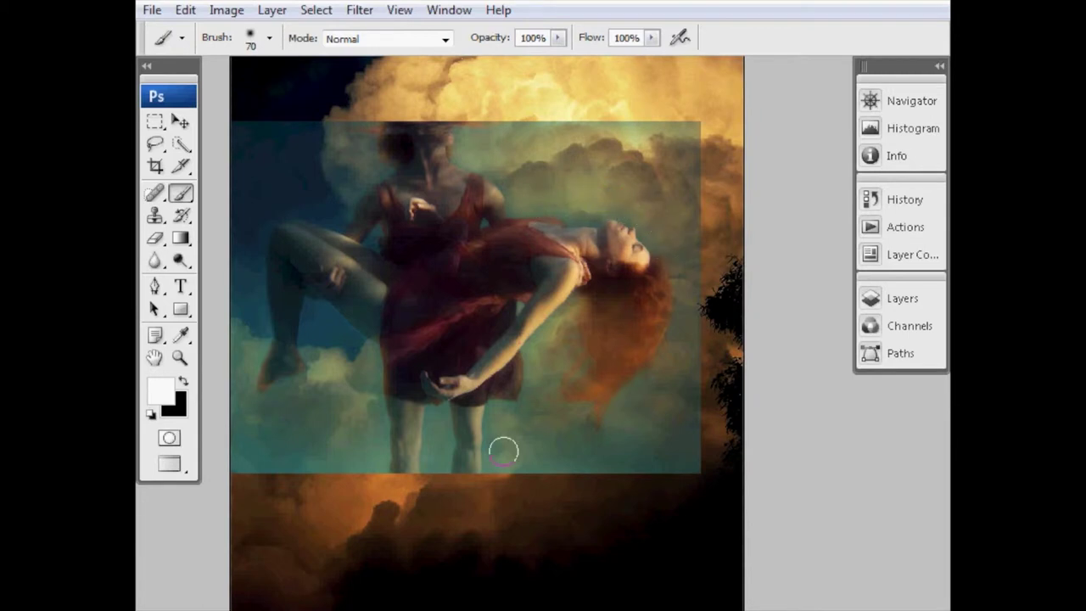
{"action": "key", "text": "bracketleft"}
{"action": "key", "text": "bracketleft"}
{"action": "key", "text": "bracketleft"}
{"action": "key", "text": "bracketright"}
{"action": "key", "text": "bracketright"}
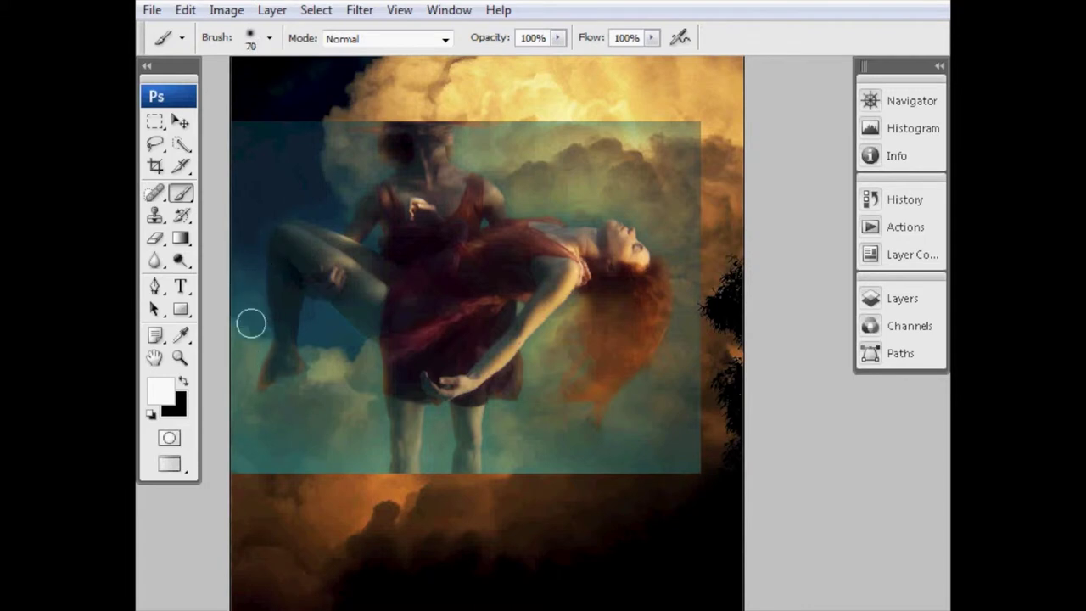
{"action": "key", "text": "bracketleft"}
{"action": "key", "text": "bracketright"}
{"action": "key", "text": "bracketright"}
- Select the layer mask of the two women's photo layer and compare the image with that layer hidden and shown
{"action": "left_click", "coordinate": [879, 298]}
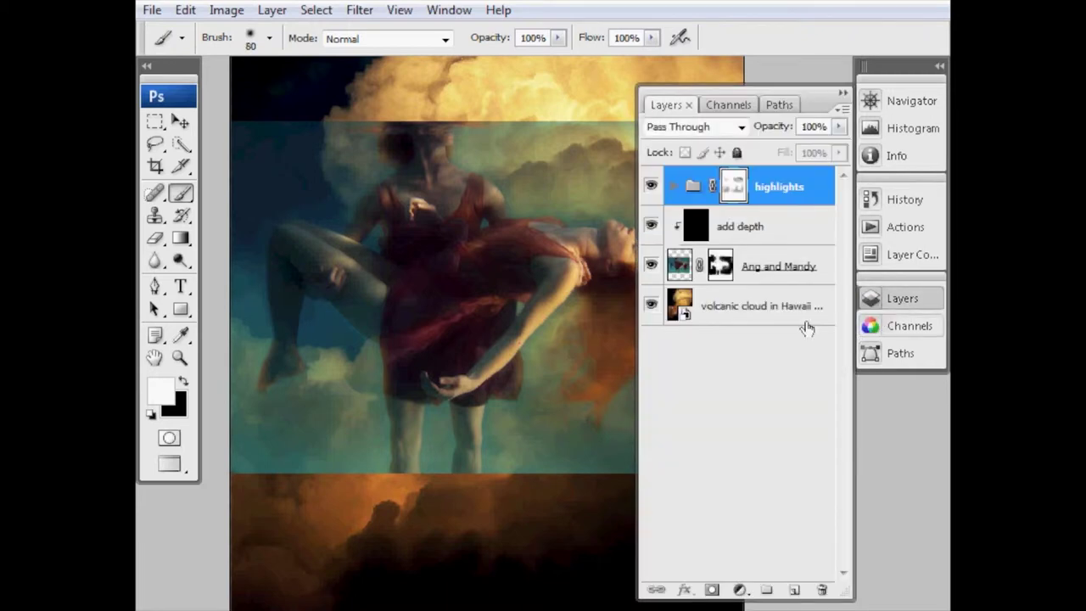
{"action": "left_click", "coordinate": [744, 287]}
{"action": "left_click", "coordinate": [718, 268]}
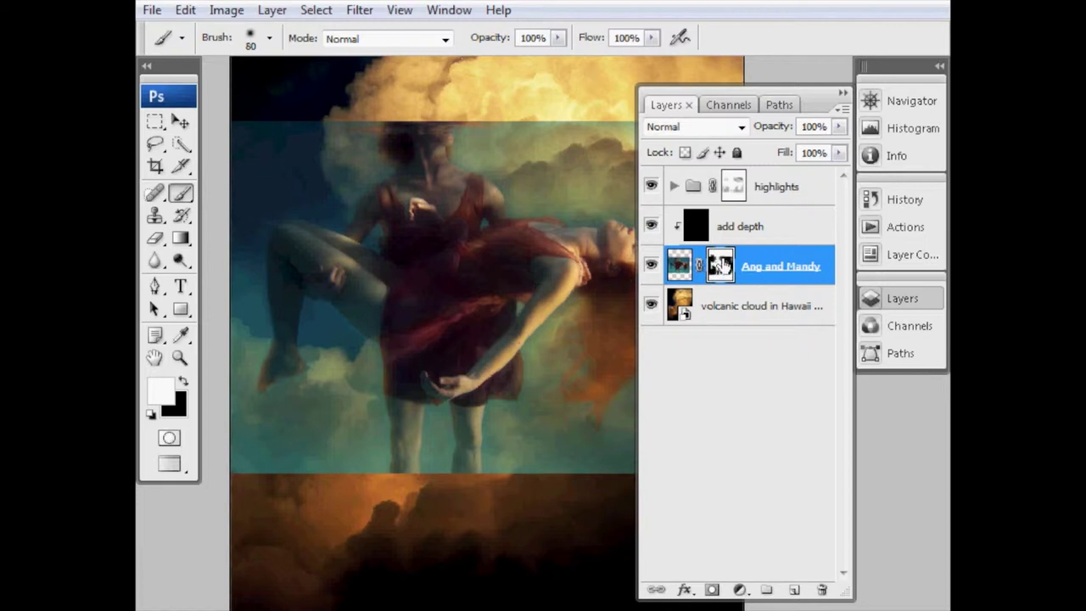
{"action": "left_click", "coordinate": [652, 266]}
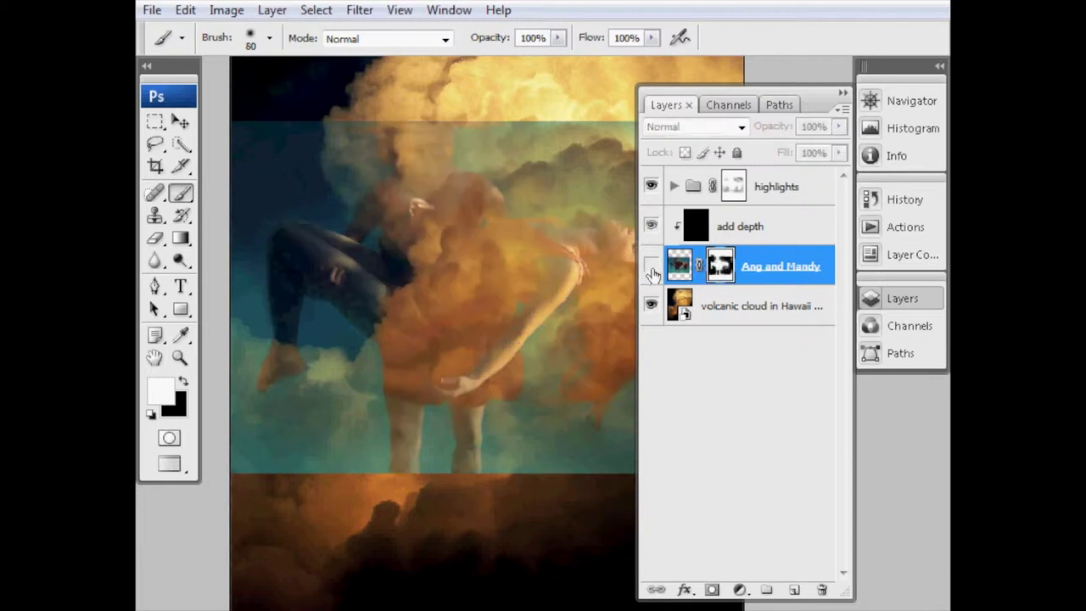
{"action": "left_click", "coordinate": [653, 268]}
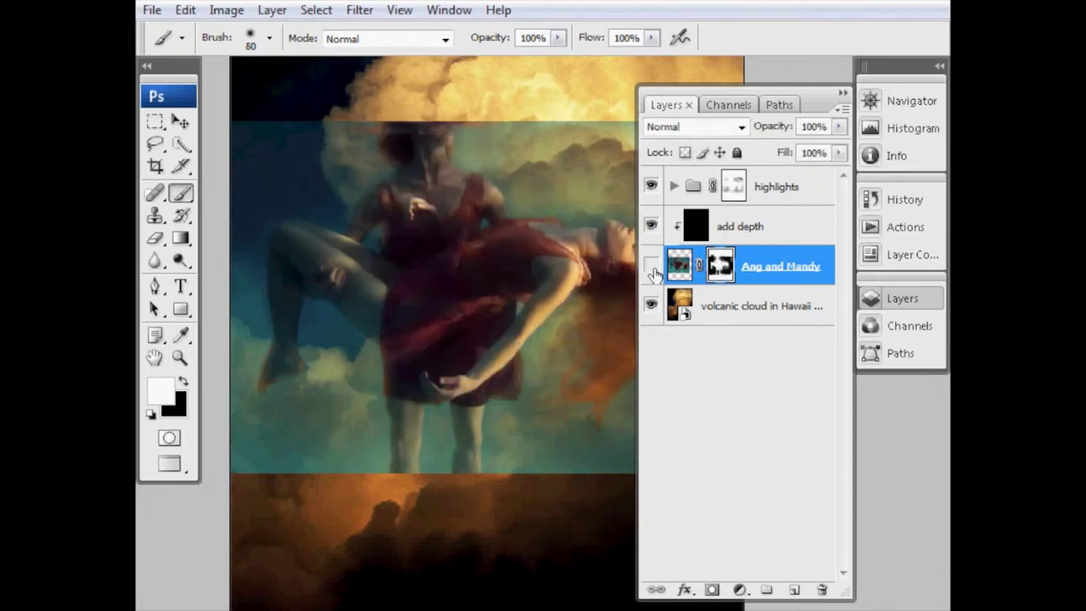
{"action": "left_click", "coordinate": [652, 270]}
{"action": "left_click", "coordinate": [653, 268]}
{"action": "left_click", "coordinate": [898, 305]}
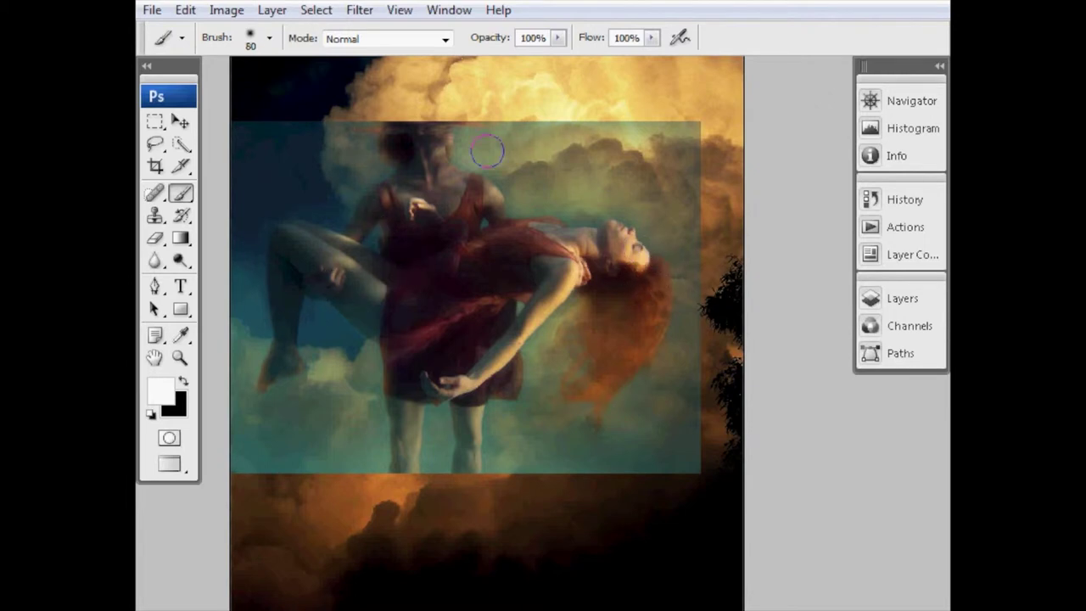
- Paint black on the women's layer mask with a 25 px brush along the upper edge of the reclining woman's chest, neck and face
{"action": "scroll", "coordinate": [619, 266], "scroll_direction": "up", "scroll_amount": 5}
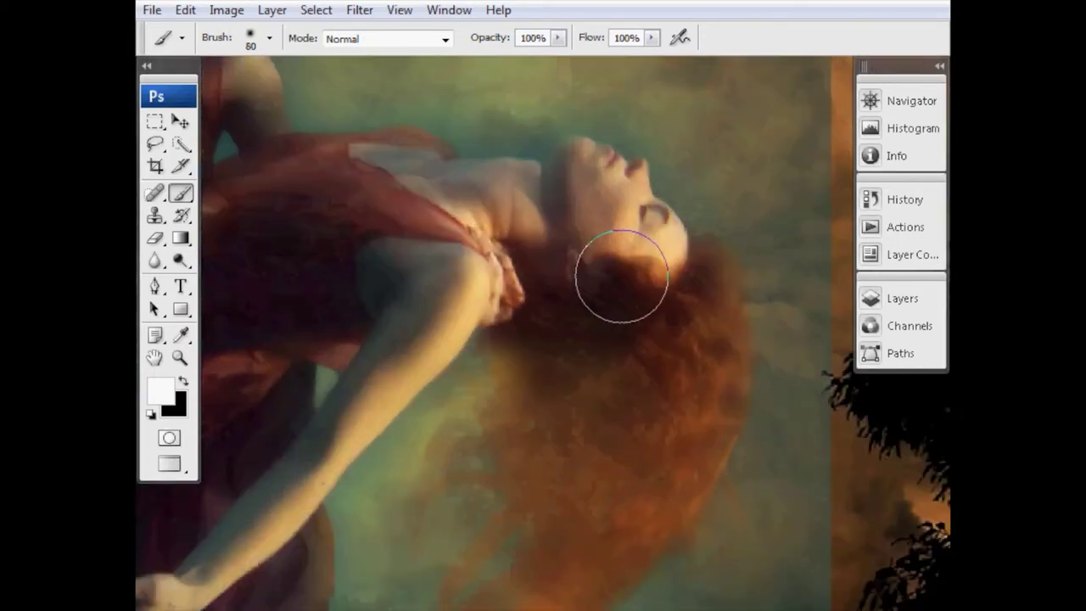
{"action": "left_click_drag", "start_coordinate": [619, 274], "coordinate": [478, 467]}
{"action": "scroll", "coordinate": [497, 449], "scroll_direction": "up", "scroll_amount": 3}
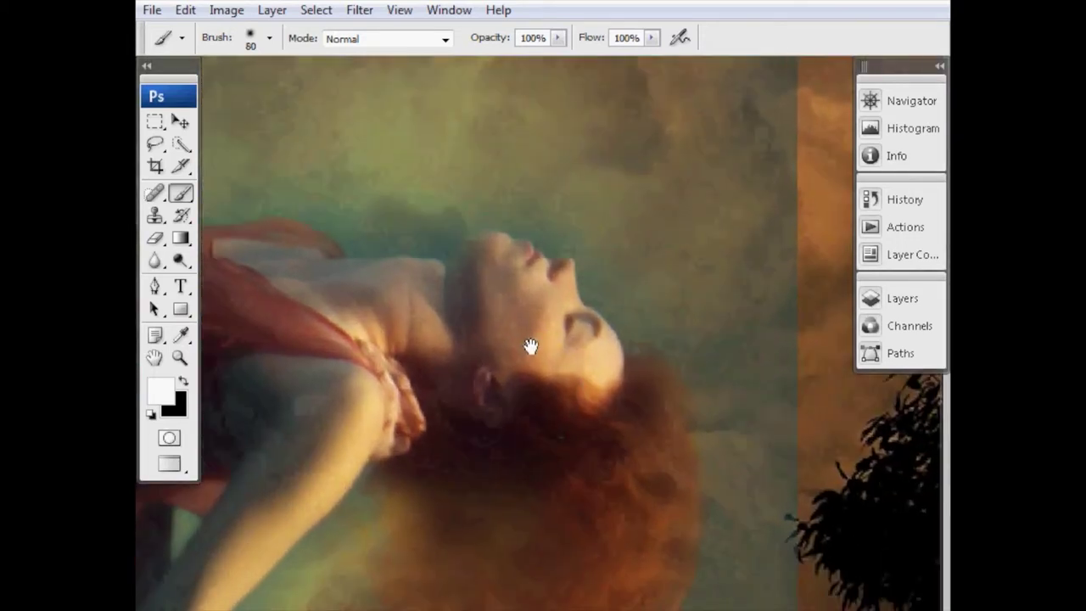
{"action": "left_click_drag", "start_coordinate": [531, 346], "coordinate": [549, 322]}
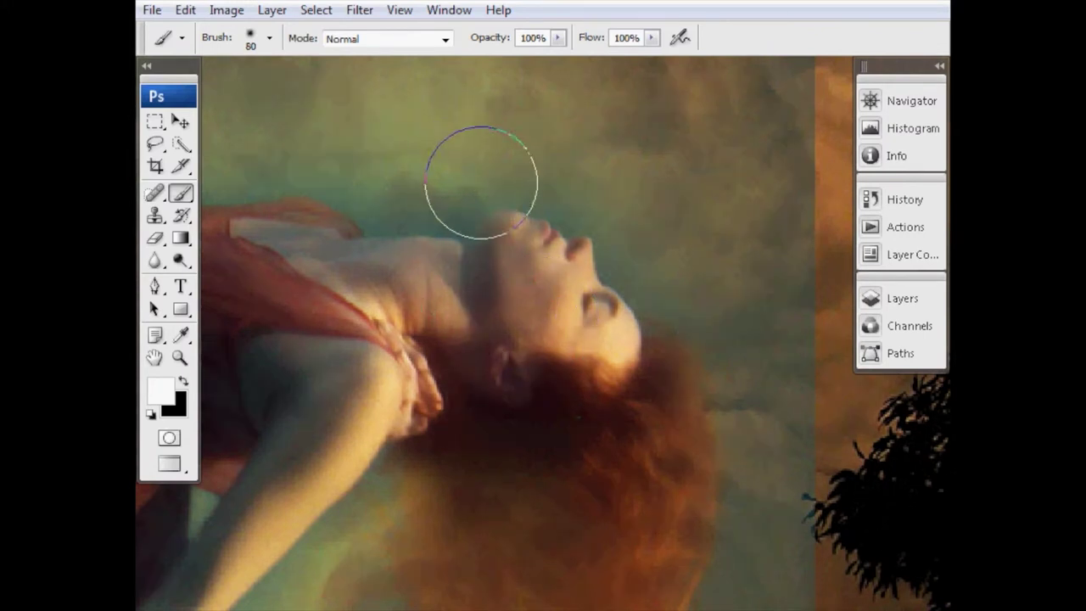
{"action": "key", "text": "bracketleft"}
{"action": "key", "text": "bracketleft"}
{"action": "key", "text": "bracketleft"}
{"action": "key", "text": "bracketleft"}
{"action": "key", "text": "bracketleft"}
{"action": "key", "text": "bracketleft"}
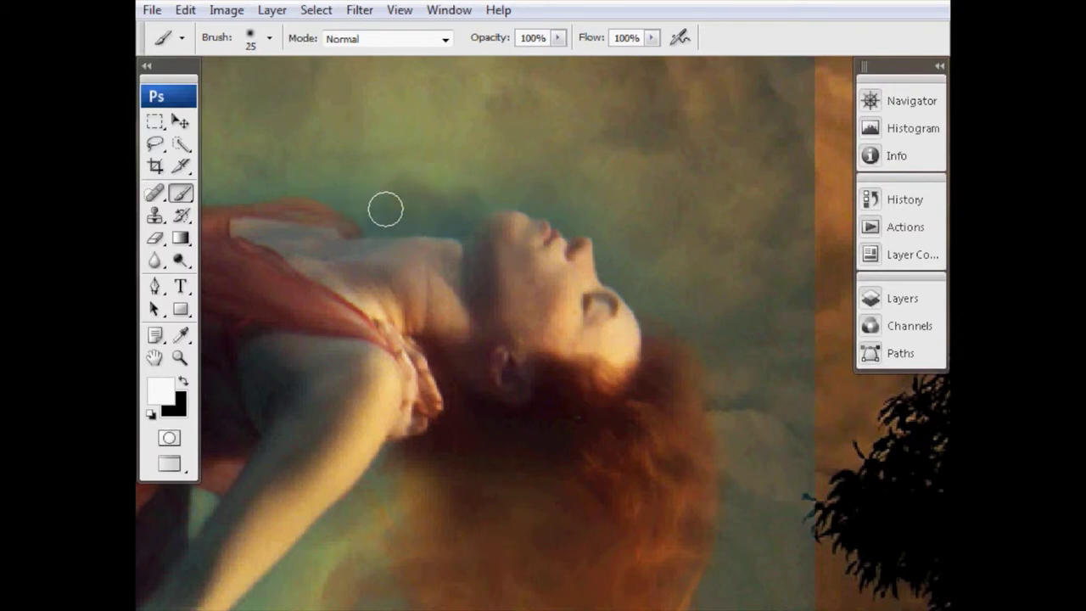
{"action": "key", "text": "x"}
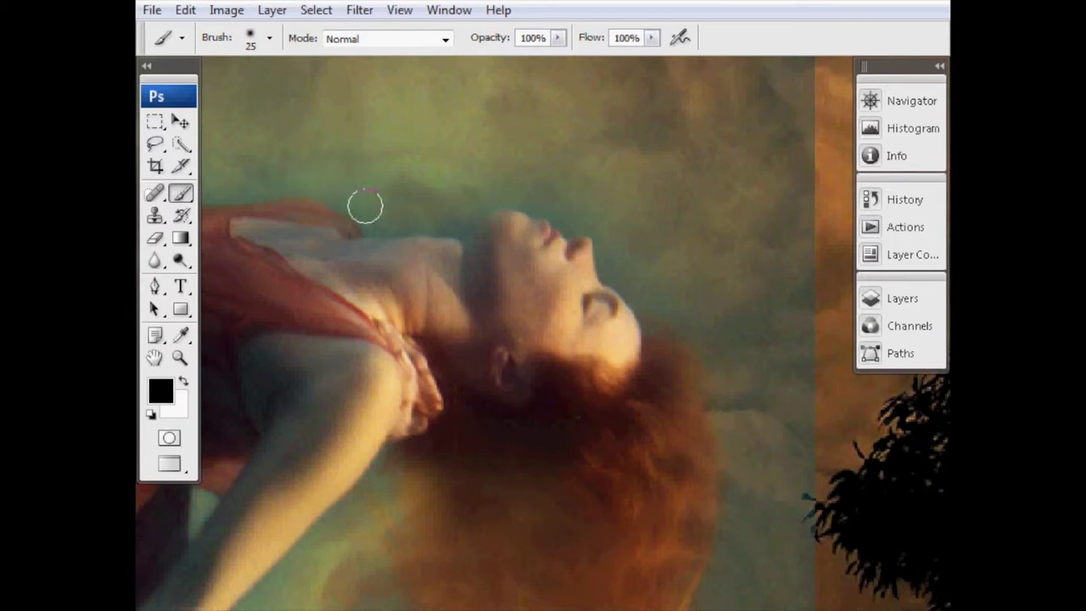
{"action": "left_click_drag", "start_coordinate": [341, 185], "coordinate": [473, 206]}
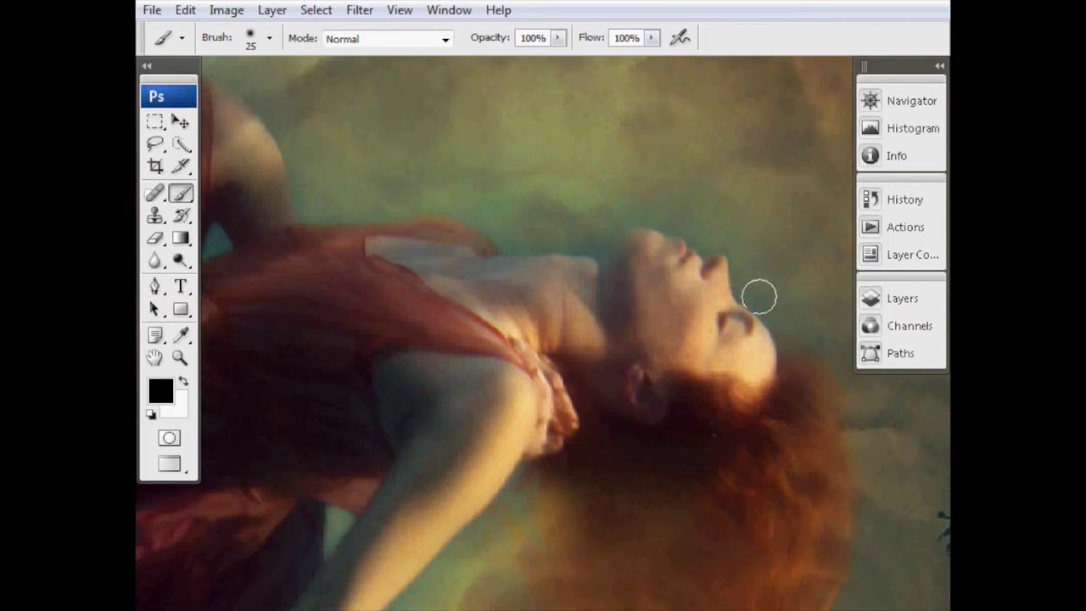
{"action": "mouse_move", "coordinate": [788, 315]}
{"action": "left_mouse_down"}
{"action": "mouse_move", "coordinate": [757, 250]}
{"action": "mouse_move", "coordinate": [696, 223]}
{"action": "mouse_move", "coordinate": [742, 255]}
{"action": "left_mouse_up"}
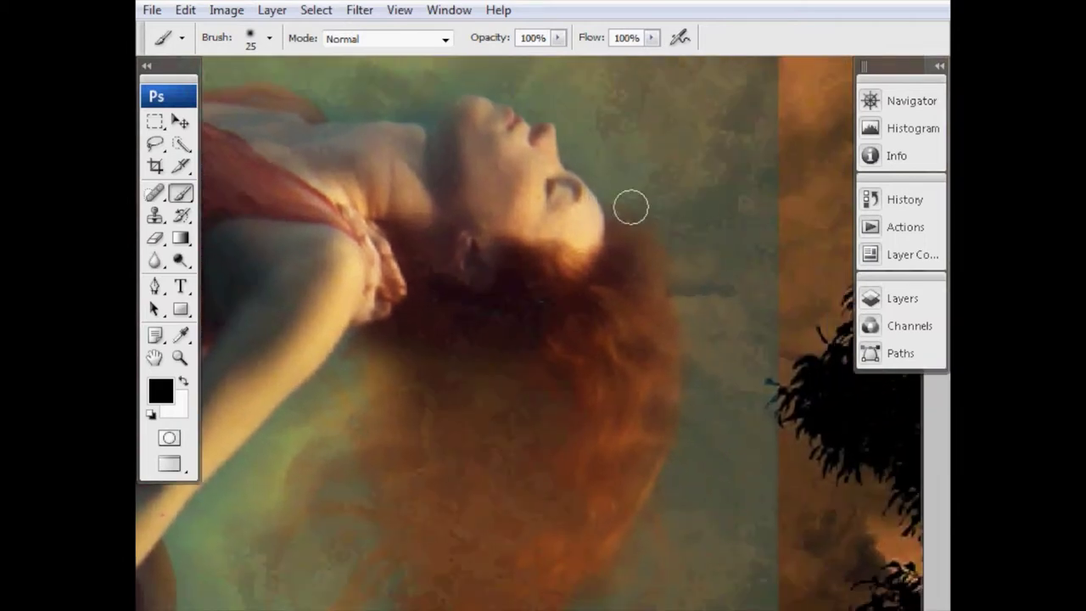
{"action": "left_click_drag", "start_coordinate": [545, 131], "coordinate": [604, 236]}
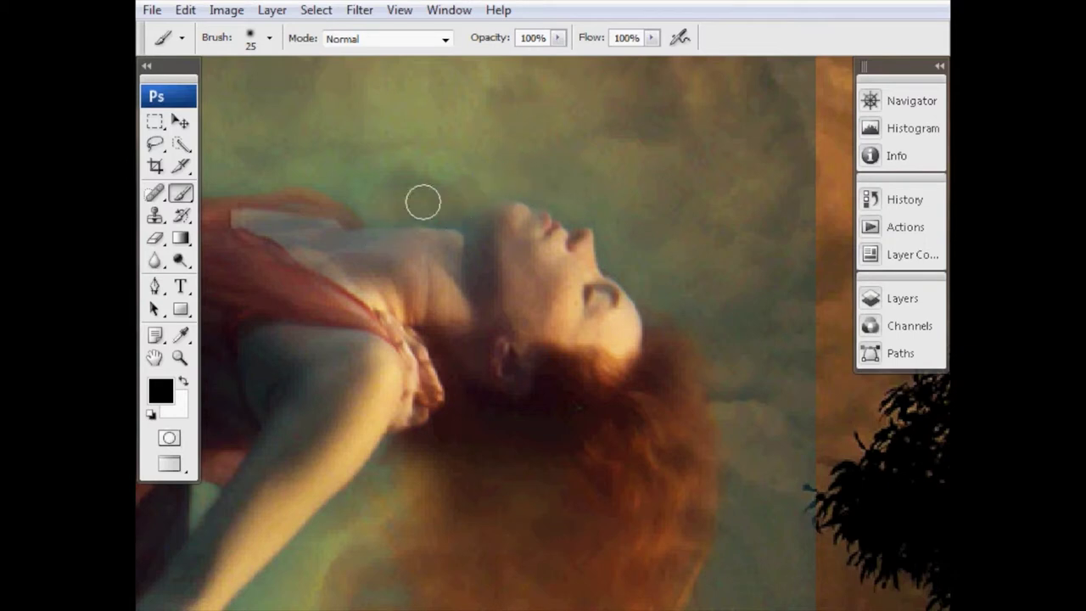
- Switch to white and paint on the women's layer mask with a 25 px brush above the reclining woman's chest and along her loose hair
{"action": "key", "text": "x"}
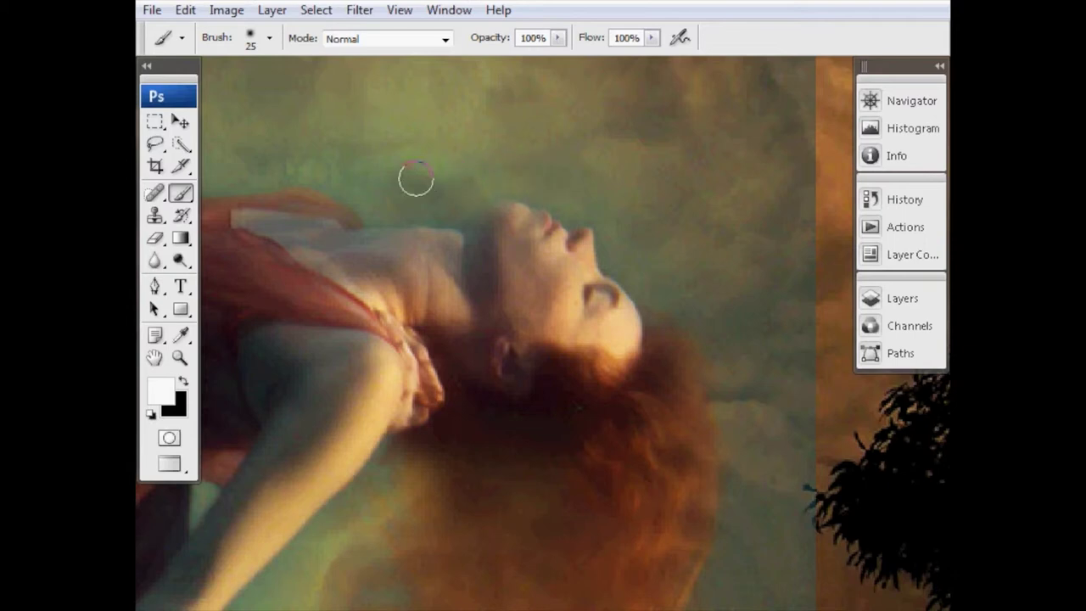
{"action": "mouse_move", "coordinate": [335, 163]}
{"action": "left_mouse_down"}
{"action": "mouse_move", "coordinate": [396, 208]}
{"action": "mouse_move", "coordinate": [459, 160]}
{"action": "mouse_move", "coordinate": [514, 152]}
{"action": "left_mouse_up"}
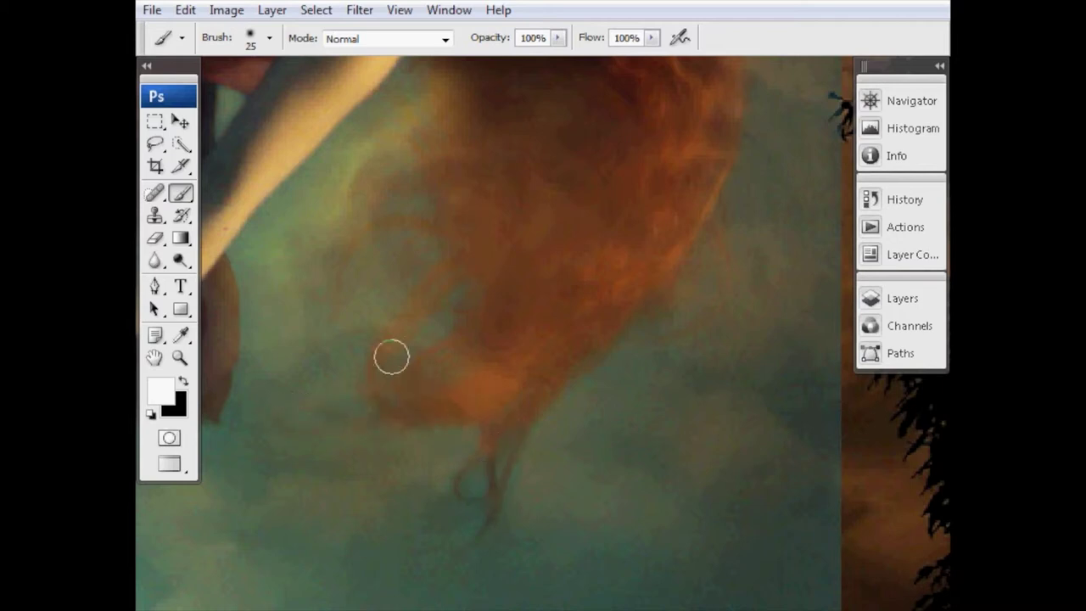
{"action": "scroll", "coordinate": [544, 264], "scroll_direction": "up", "scroll_amount": 3}
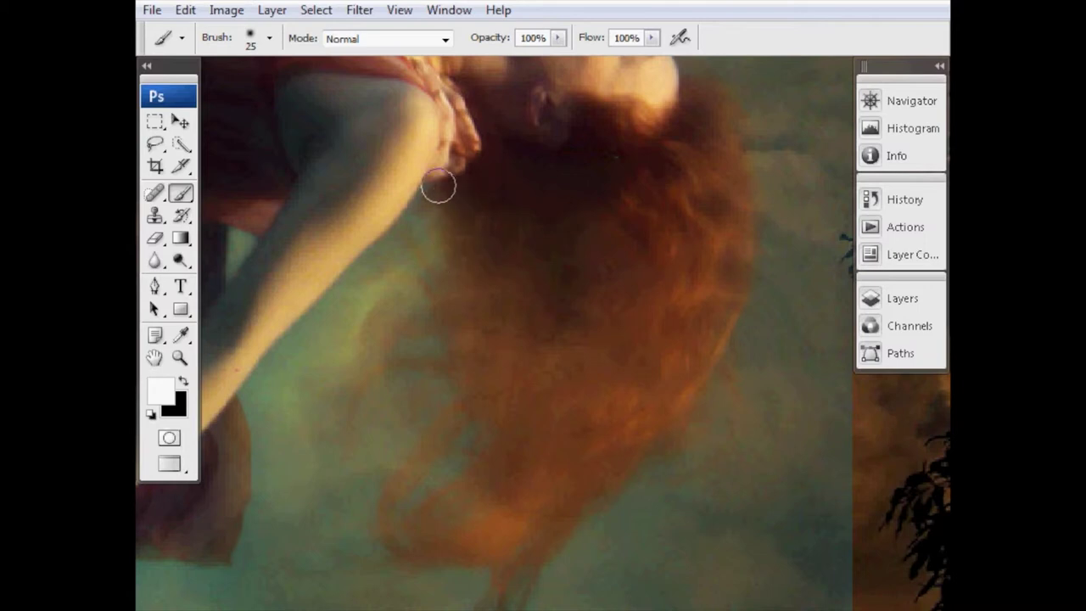
- Enlarge the brush to 50 px and blend the red hair on the women's layer mask, alternating black and white
{"action": "key", "text": "x"}
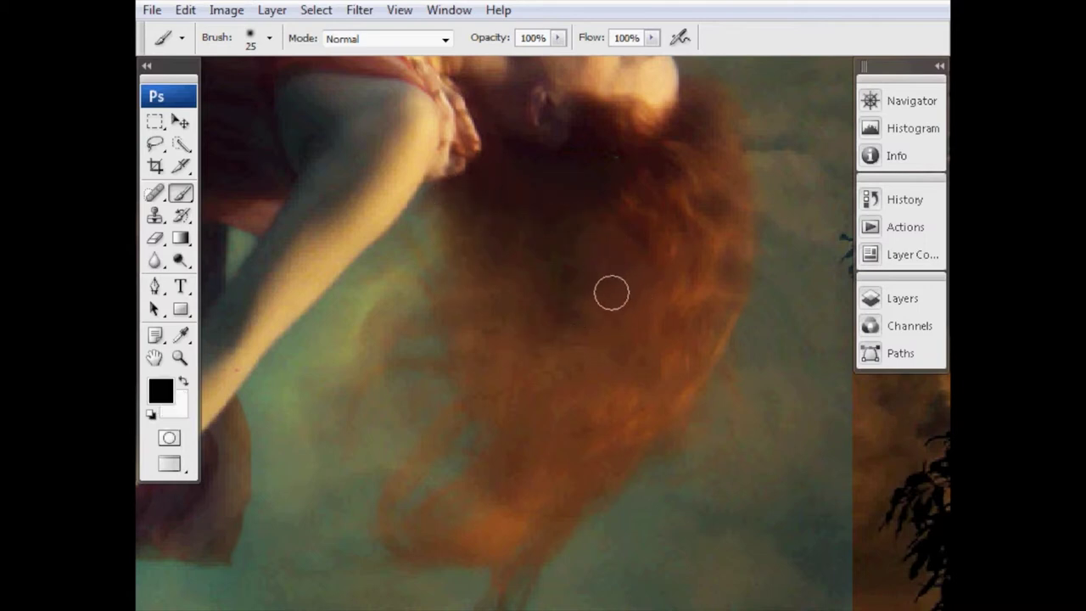
{"action": "key", "text": "bracketright"}
{"action": "key", "text": "bracketright"}
{"action": "key", "text": "bracketright"}
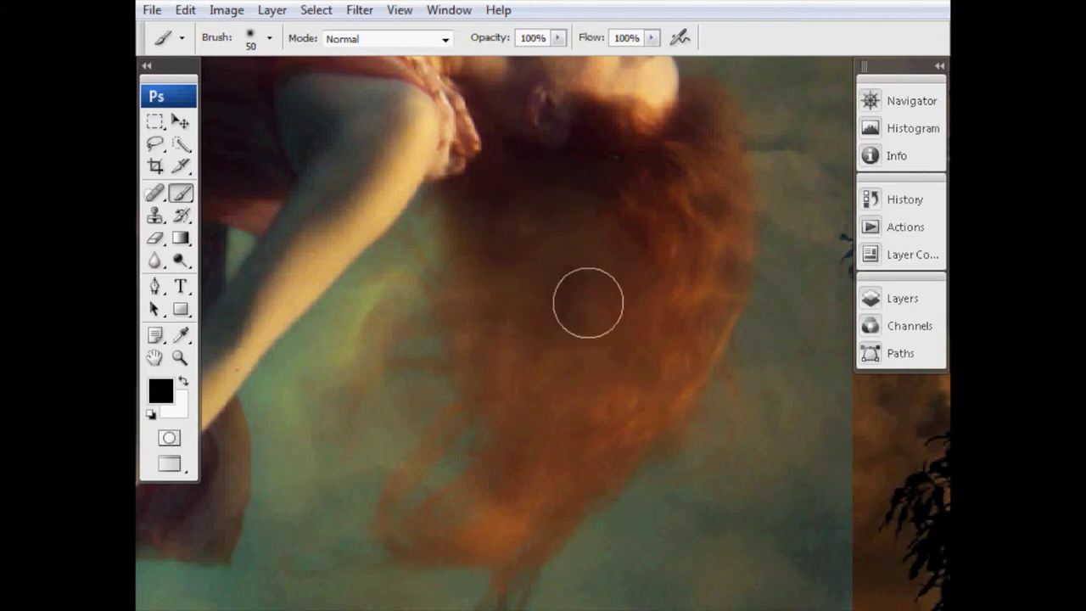
{"action": "key", "text": "x"}
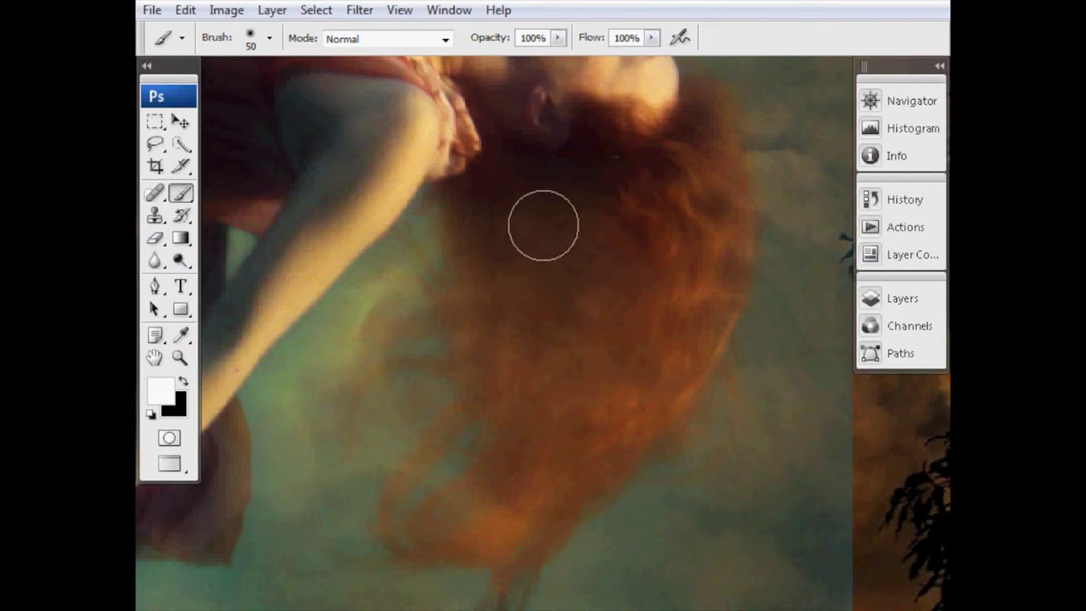
{"action": "mouse_move", "coordinate": [526, 405]}
{"action": "left_mouse_down"}
{"action": "mouse_move", "coordinate": [498, 393]}
{"action": "mouse_move", "coordinate": [447, 411]}
{"action": "mouse_move", "coordinate": [488, 399]}
{"action": "mouse_move", "coordinate": [509, 442]}
{"action": "left_mouse_up"}
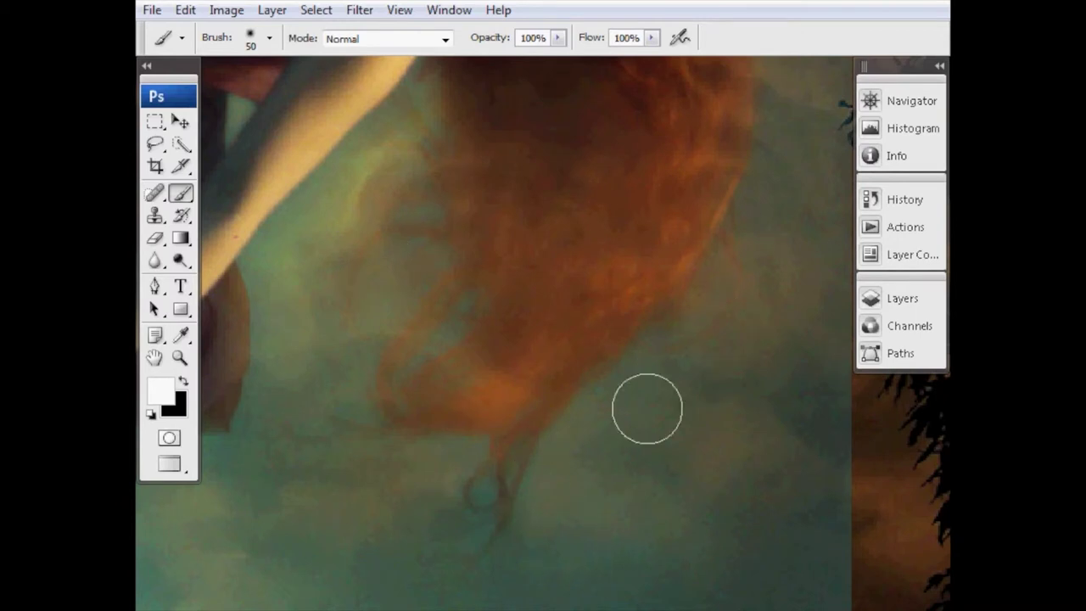
{"action": "mouse_move", "coordinate": [647, 407]}
{"action": "left_mouse_down"}
{"action": "mouse_move", "coordinate": [612, 397]}
{"action": "mouse_move", "coordinate": [626, 438]}
{"action": "left_mouse_up"}
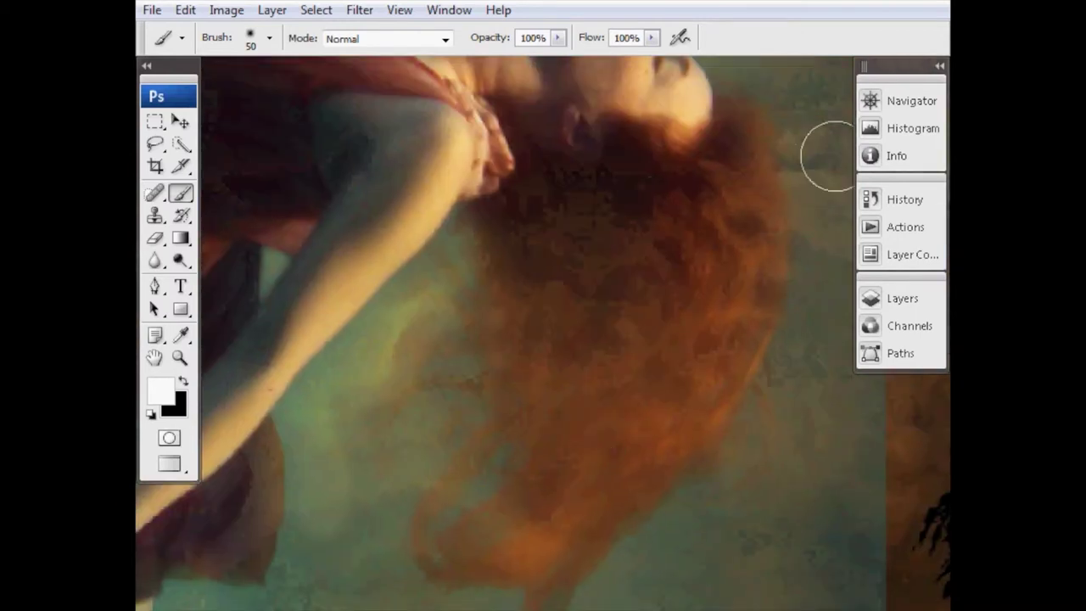
- Refine the women's layer mask along the edges of the dangling foot with a 10 px brush, alternating white and black
{"action": "key", "text": "ctrl+minus"}
{"action": "key", "text": "ctrl+minus"}
{"action": "key", "text": "ctrl+minus"}
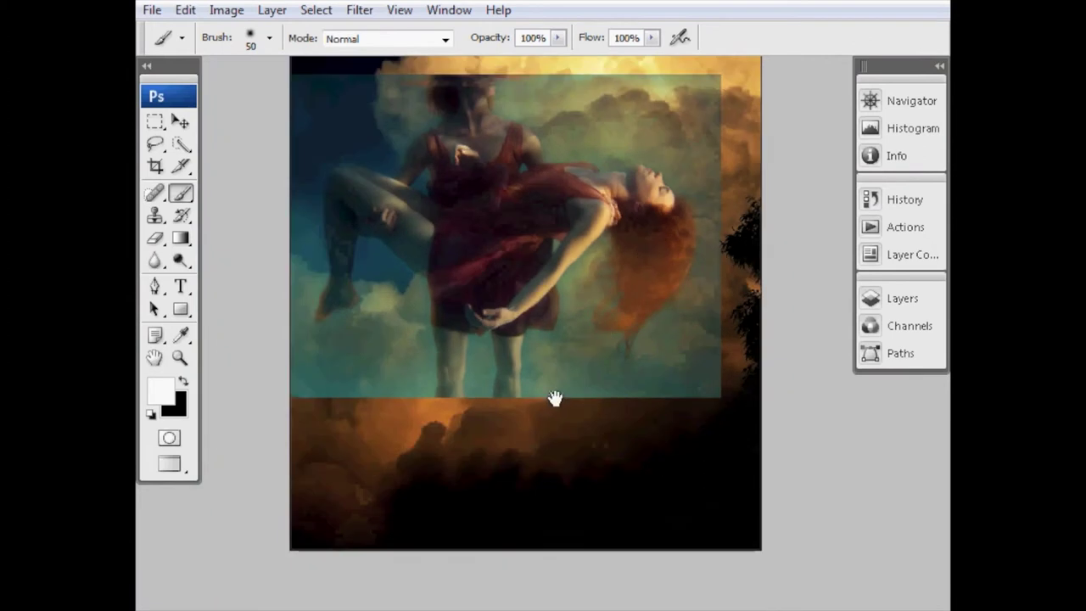
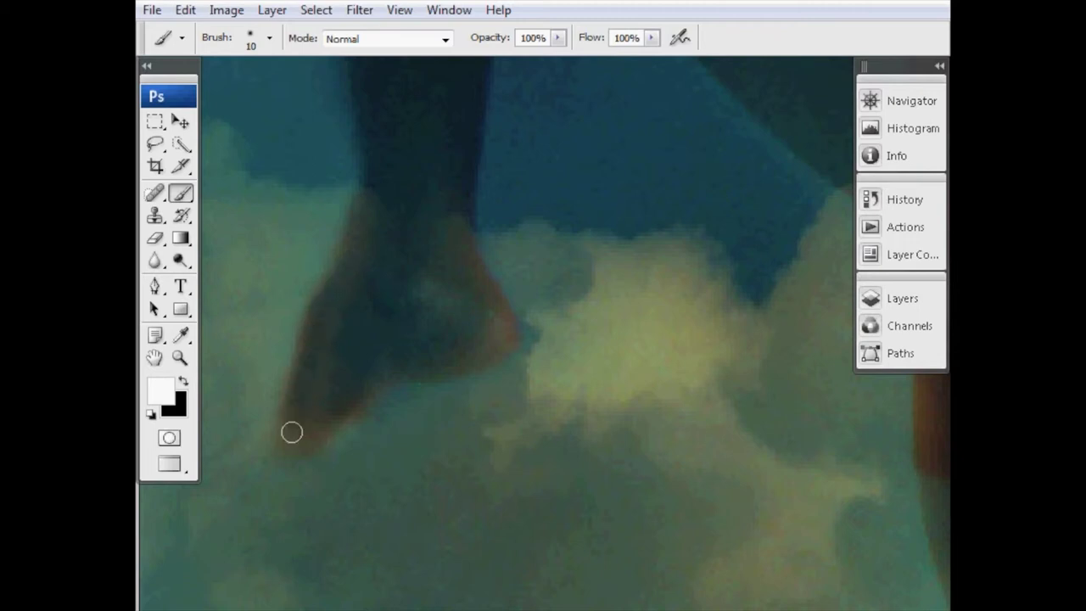
{"action": "mouse_move", "coordinate": [347, 409]}
{"action": "left_mouse_down"}
{"action": "mouse_move", "coordinate": [373, 380]}
{"action": "mouse_move", "coordinate": [303, 432]}
{"action": "mouse_move", "coordinate": [299, 401]}
{"action": "mouse_move", "coordinate": [312, 419]}
{"action": "mouse_move", "coordinate": [332, 348]}
{"action": "mouse_move", "coordinate": [313, 424]}
{"action": "mouse_move", "coordinate": [319, 349]}
{"action": "left_mouse_up"}
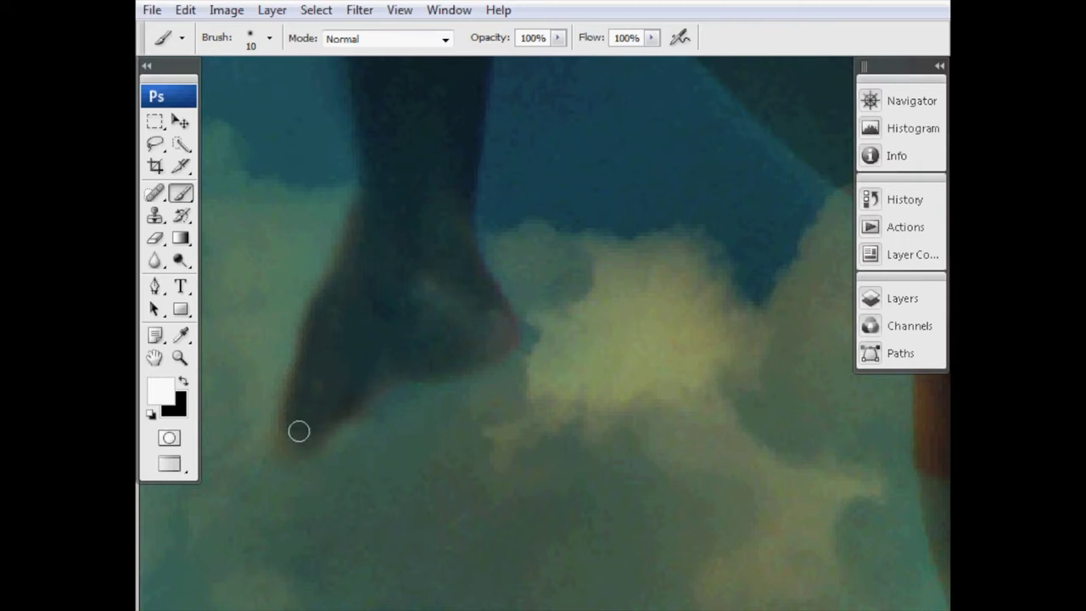
{"action": "key", "text": "x"}
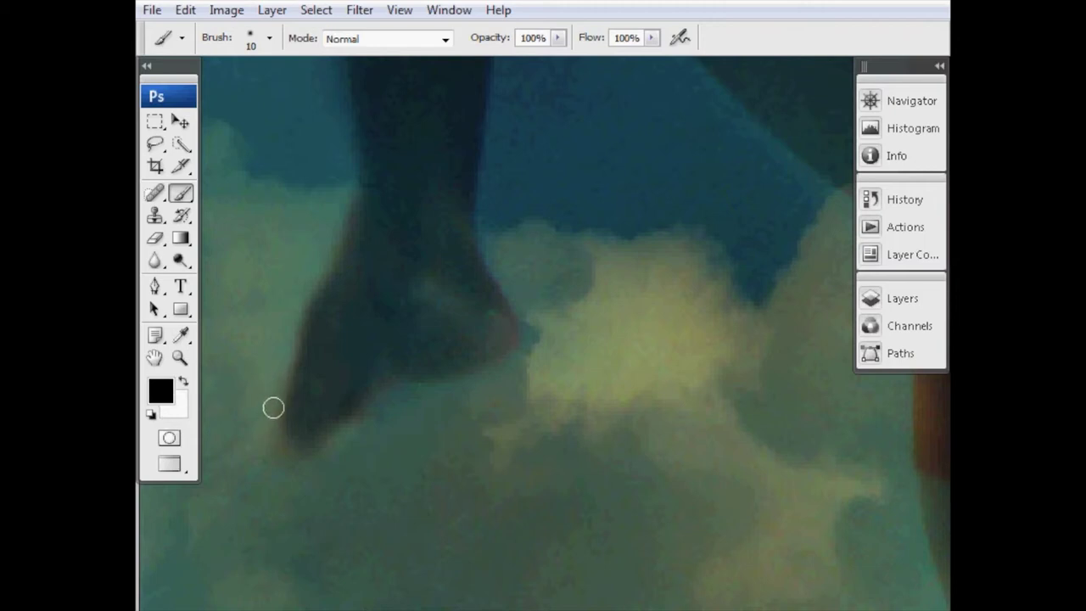
{"action": "key", "text": "x"}
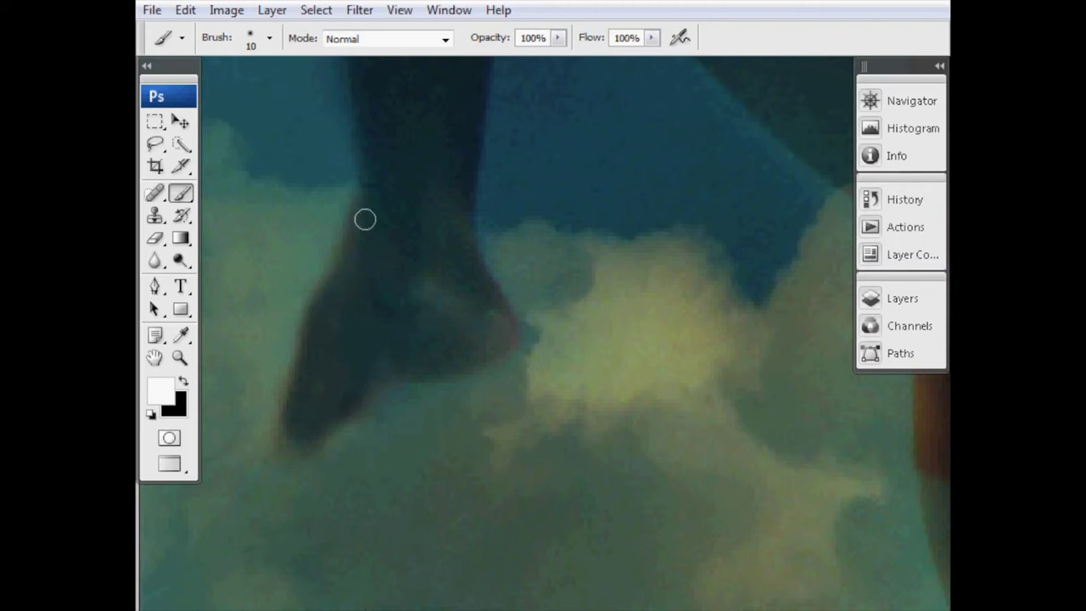
{"action": "key", "text": "x"}
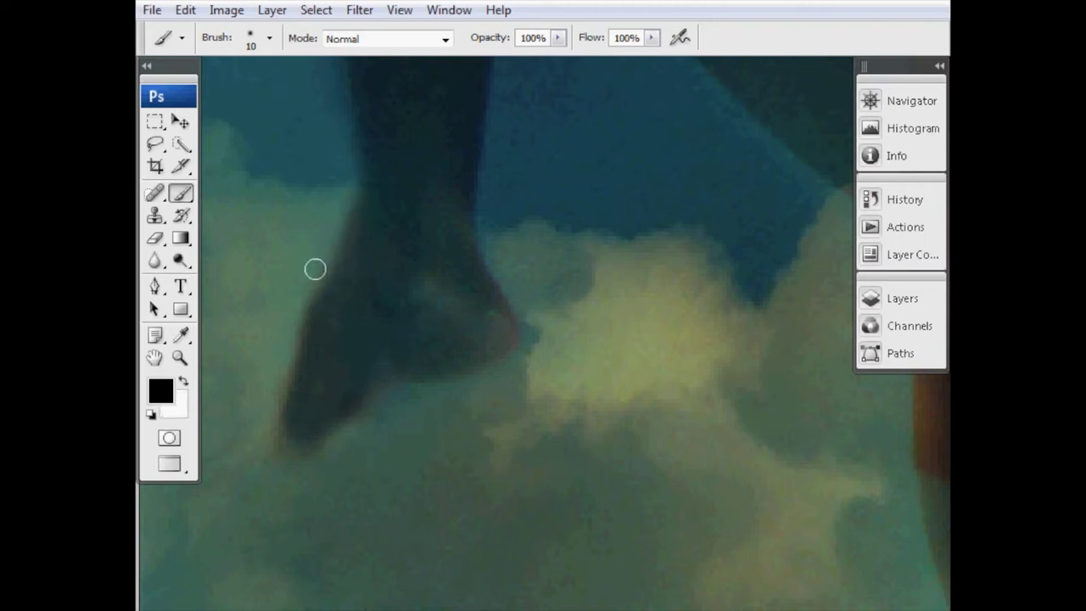
{"action": "key", "text": "x"}
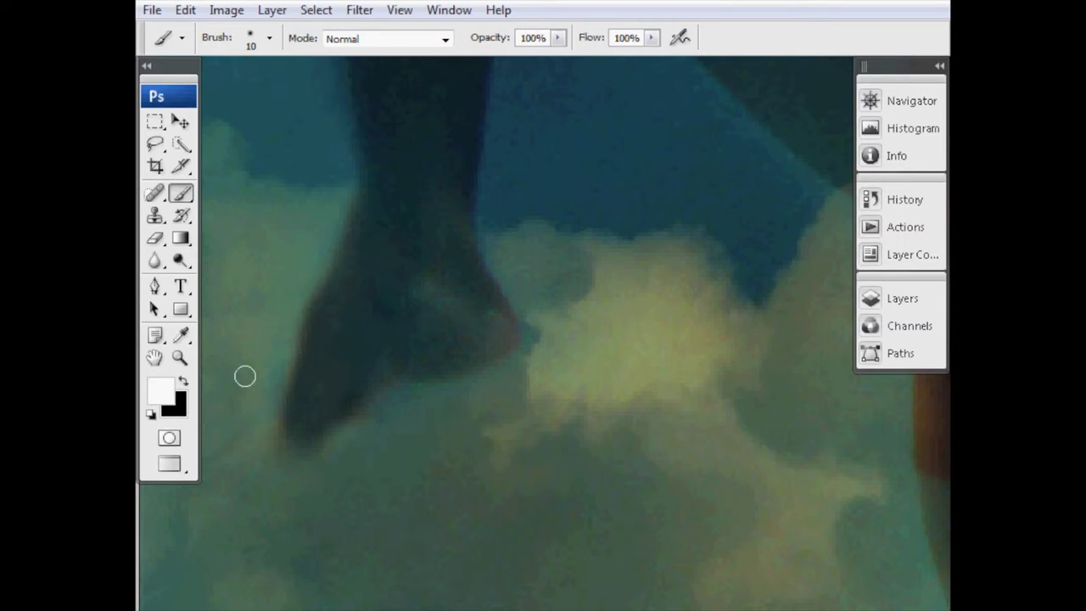
{"action": "key", "text": "x"}
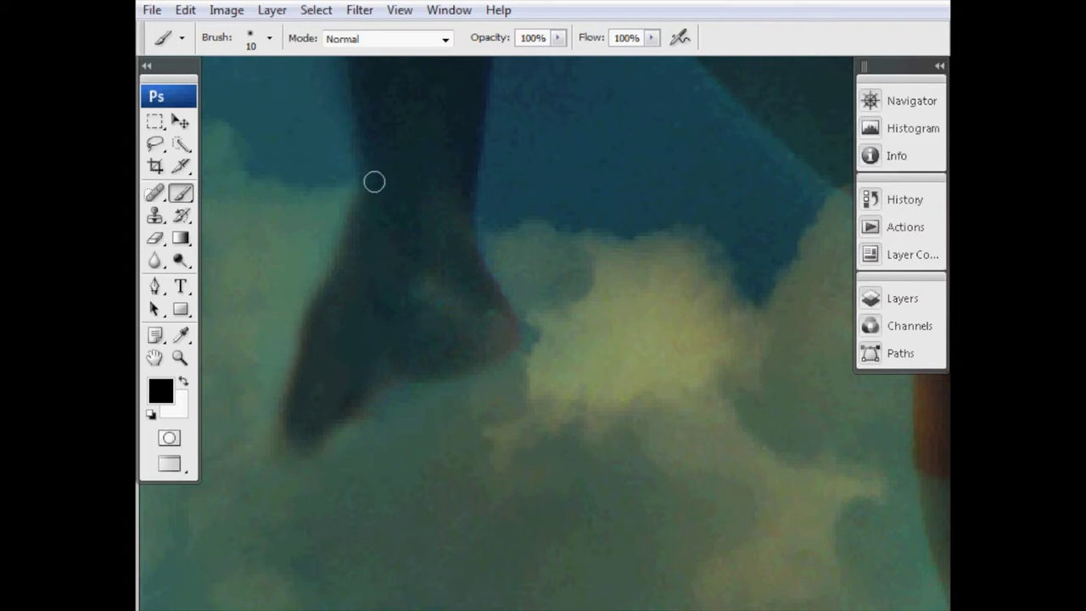
- Crop the image from its upper-left corner to the lower-right corner of the women's photo, deleting the cropped area
{"action": "scroll", "coordinate": [507, 399], "scroll_direction": "down", "scroll_amount": 1}
{"action": "scroll", "coordinate": [507, 399], "scroll_direction": "down", "scroll_amount": 4}
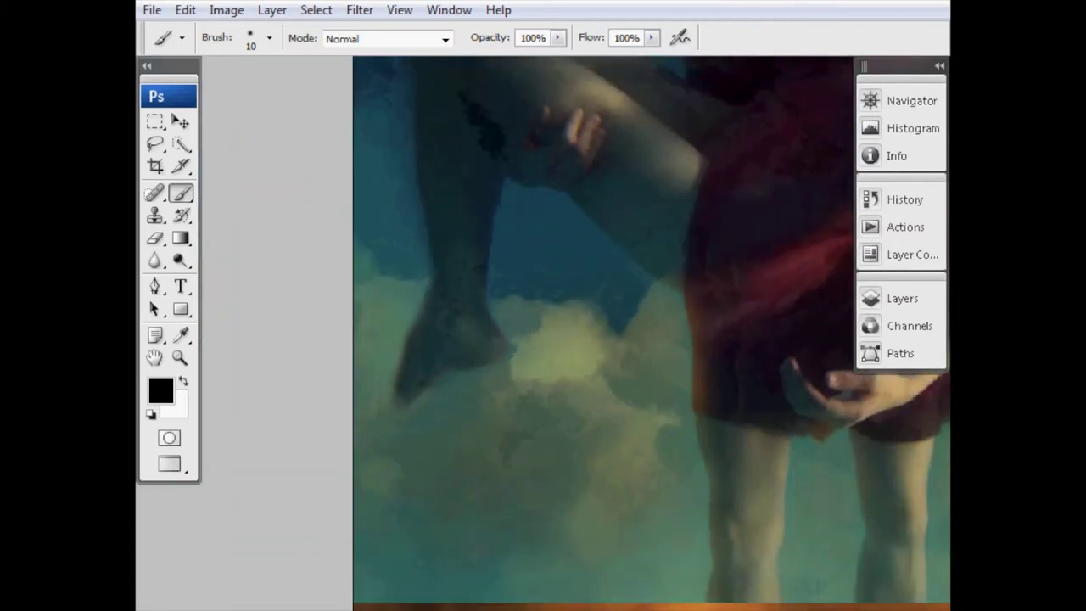
{"action": "scroll", "coordinate": [509, 348], "scroll_direction": "down", "scroll_amount": 2}
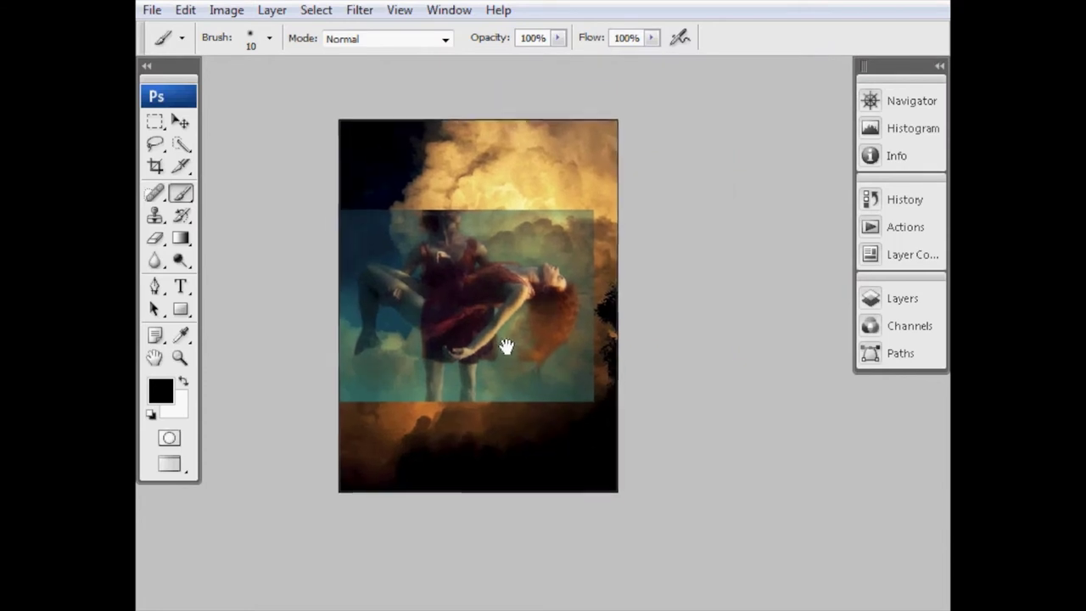
{"action": "left_click_drag", "start_coordinate": [511, 325], "coordinate": [539, 356]}
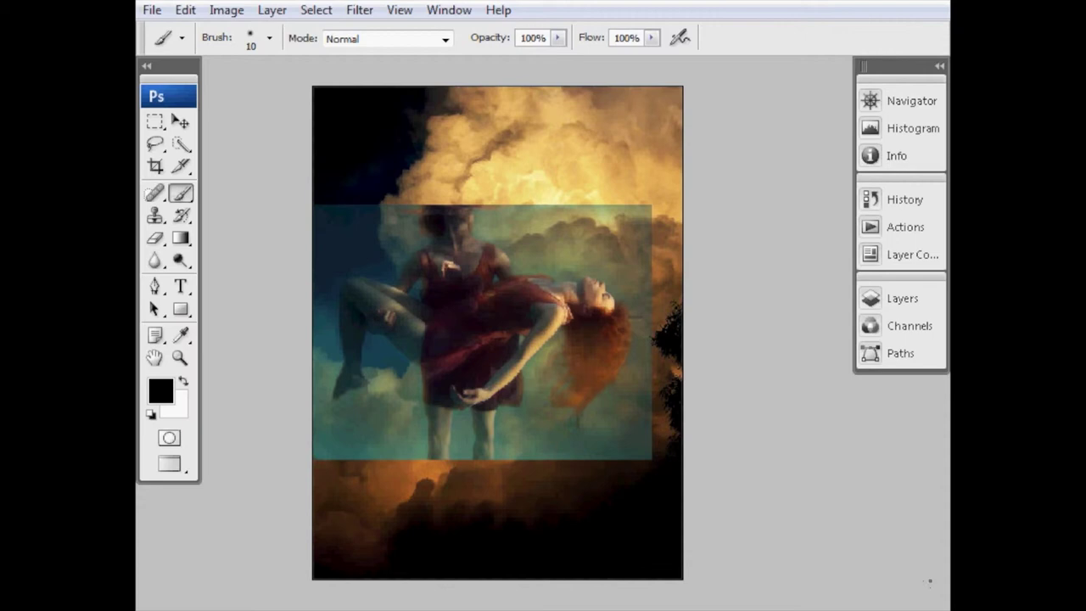
{"action": "left_click", "coordinate": [155, 167]}
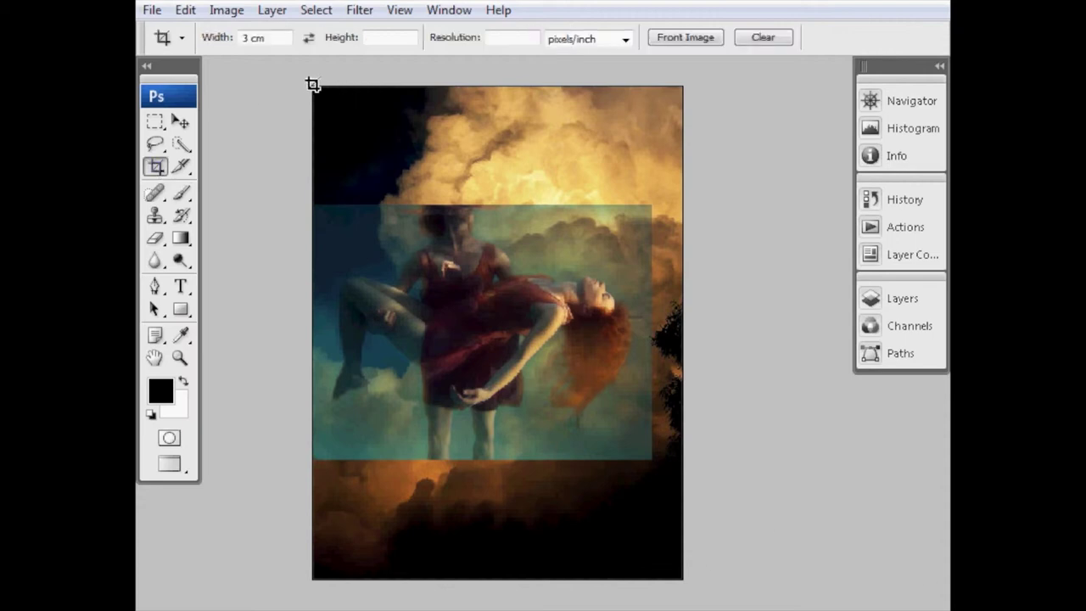
{"action": "left_click_drag", "start_coordinate": [314, 88], "coordinate": [655, 466]}
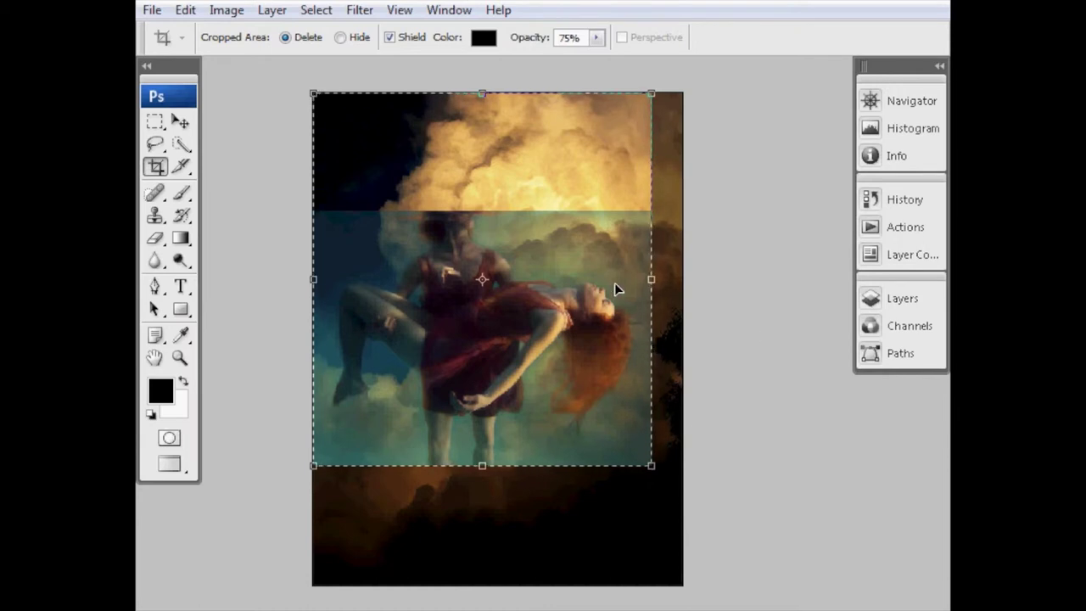
{"action": "key", "text": "Return"}
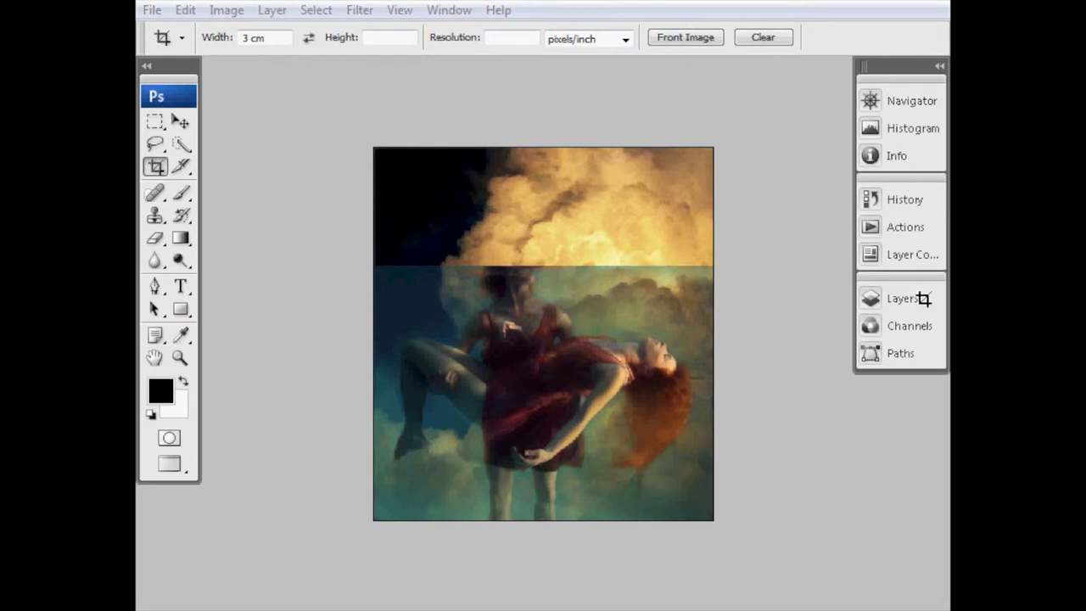
- Add a new layer above the highlights group and name it vignette
{"action": "left_click", "coordinate": [897, 299]}
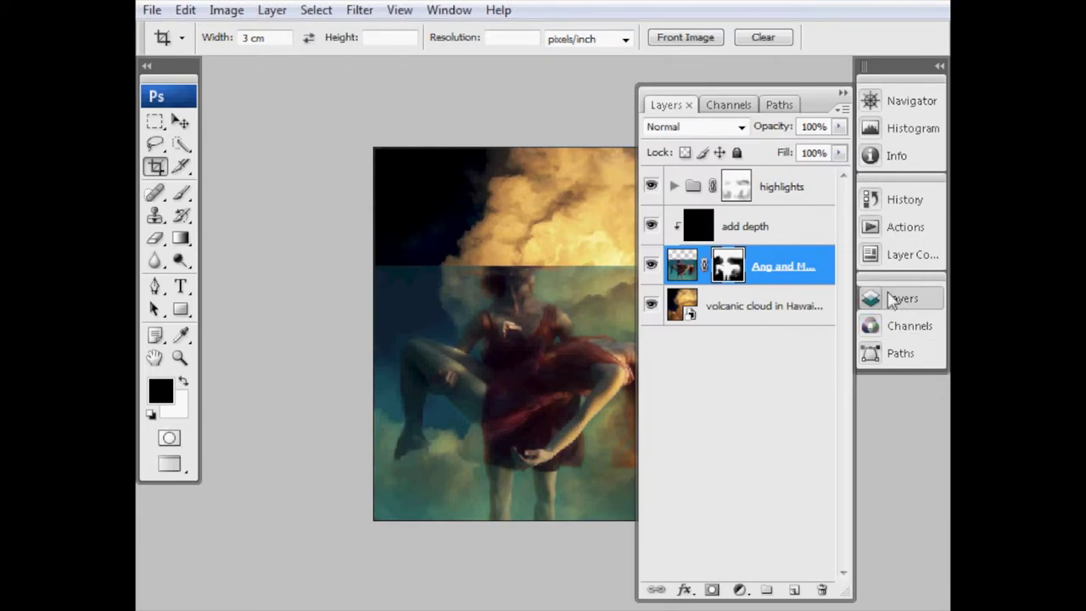
{"action": "left_click", "coordinate": [811, 189]}
{"action": "left_click", "coordinate": [915, 301]}
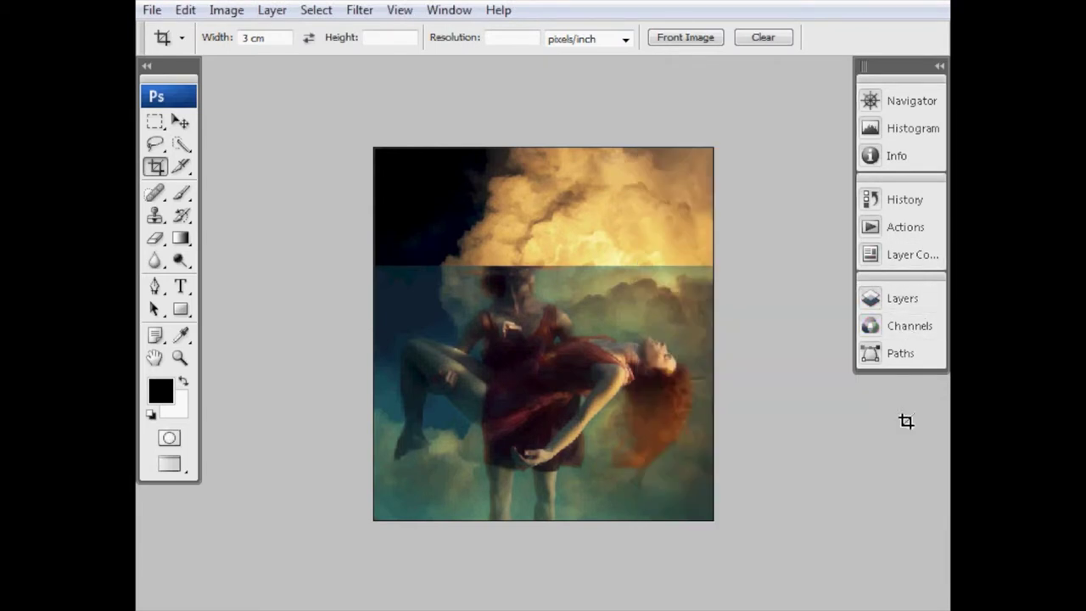
{"action": "scroll", "coordinate": [541, 297], "scroll_direction": "up", "scroll_amount": 3}
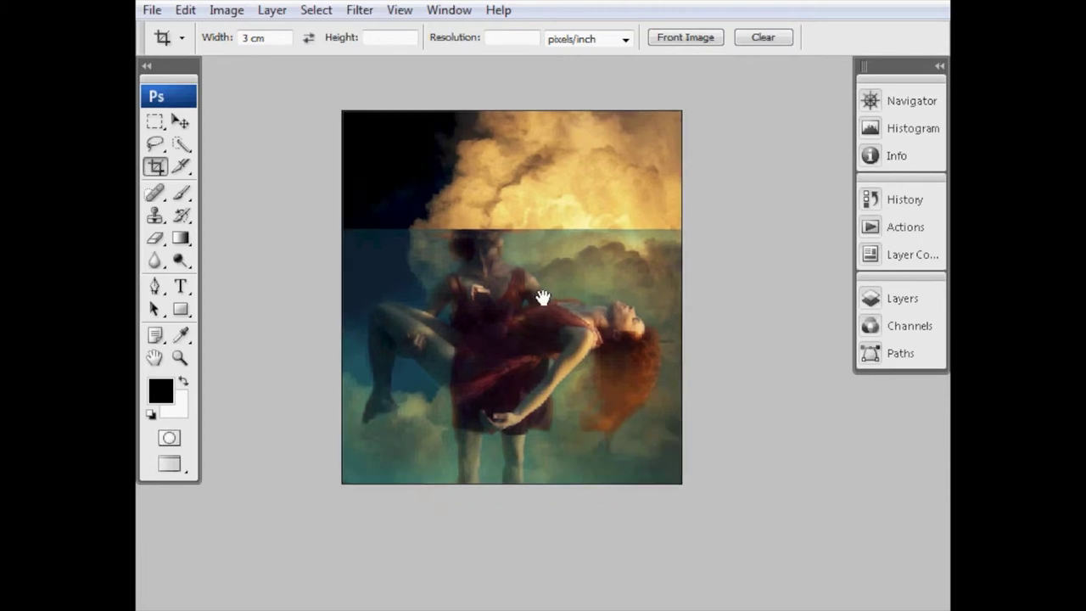
{"action": "left_click_drag", "start_coordinate": [514, 291], "coordinate": [519, 338]}
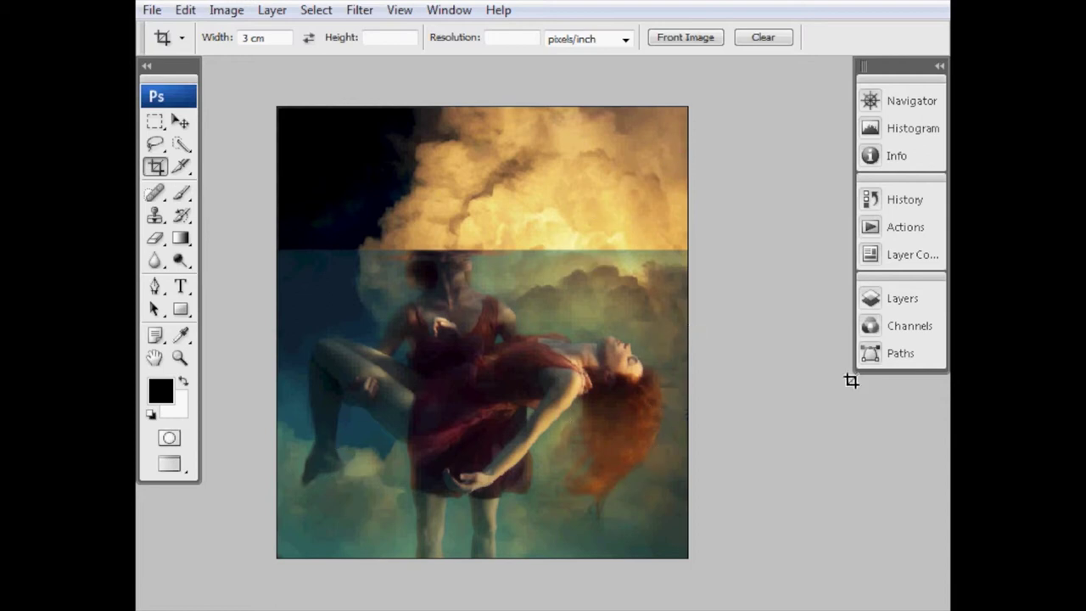
{"action": "left_click", "coordinate": [872, 300]}
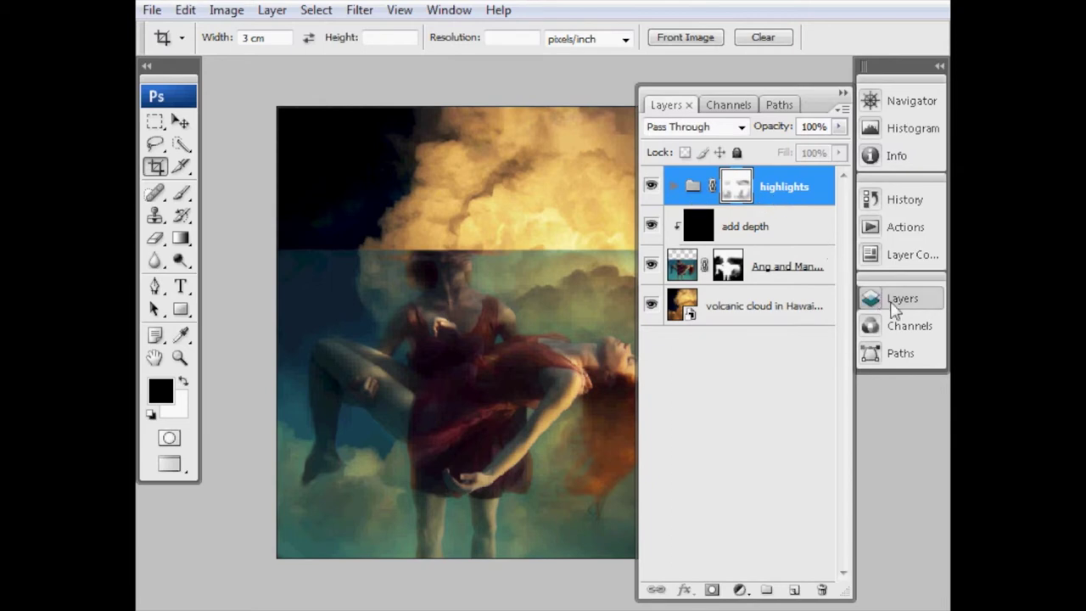
{"action": "left_click", "coordinate": [794, 590]}
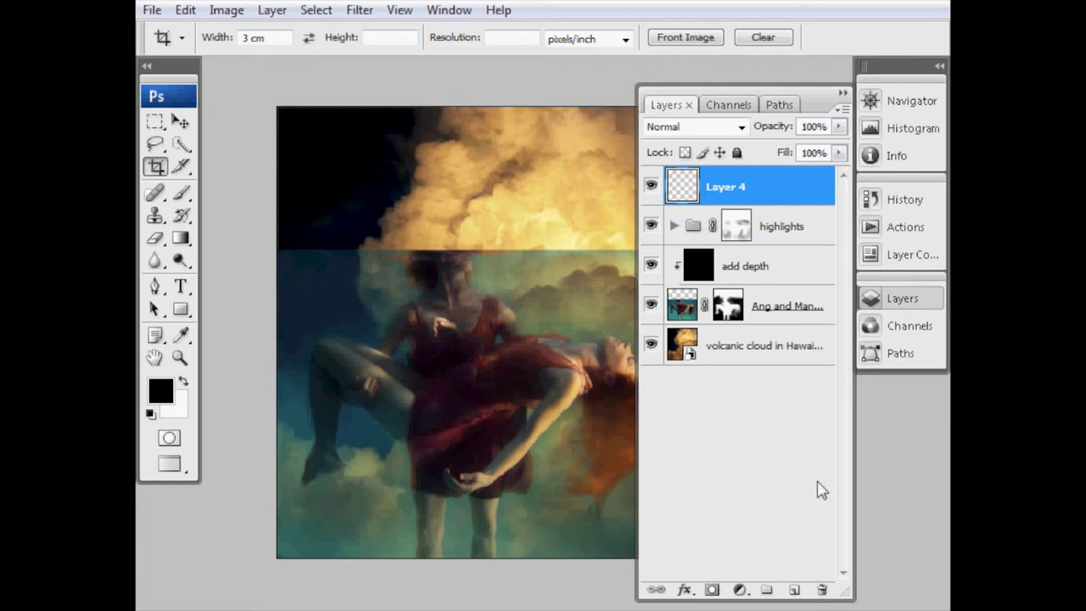
{"action": "double_click", "coordinate": [728, 188]}
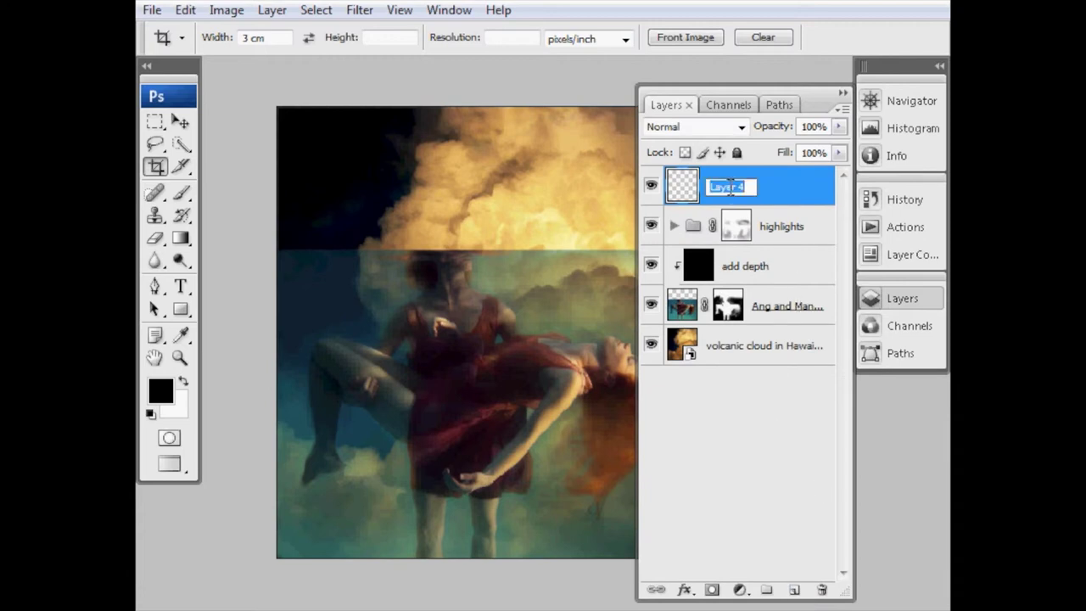
{"action": "type", "text": "vignette"}
{"action": "key", "text": "Return"}
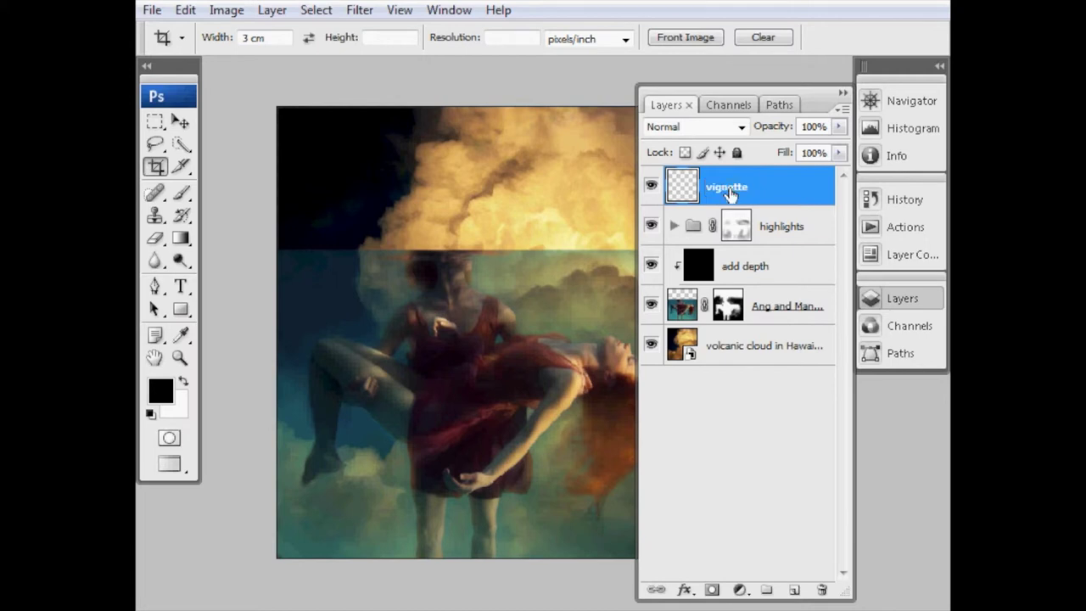
{"action": "left_click", "coordinate": [871, 295]}
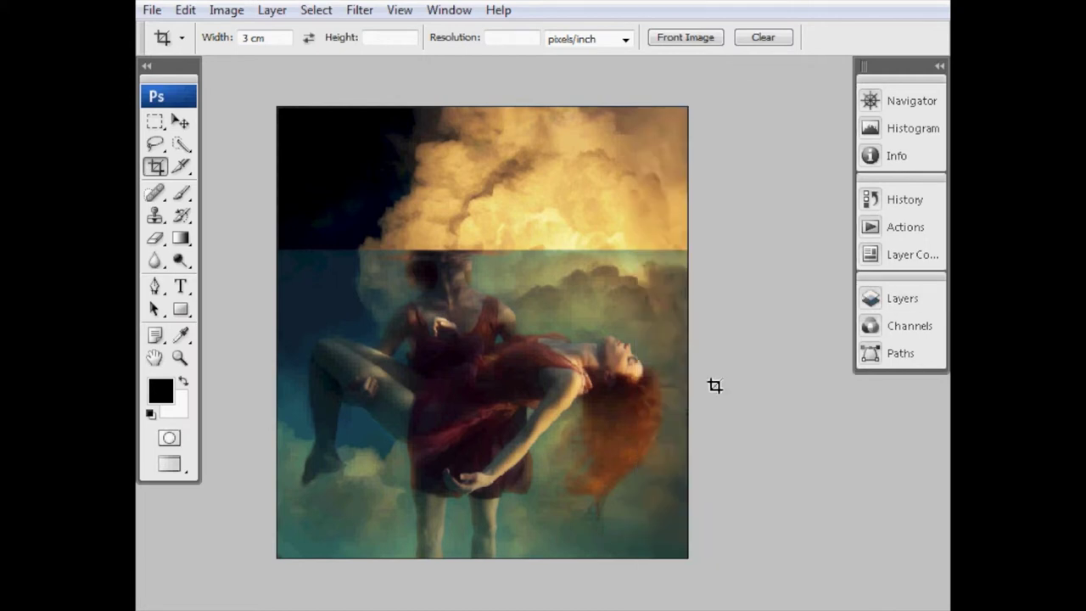
- Activate the Gradient tool and confirm the solid black Foreground to Transparent gradient with 100% smoothness
{"action": "left_click", "coordinate": [181, 238]}
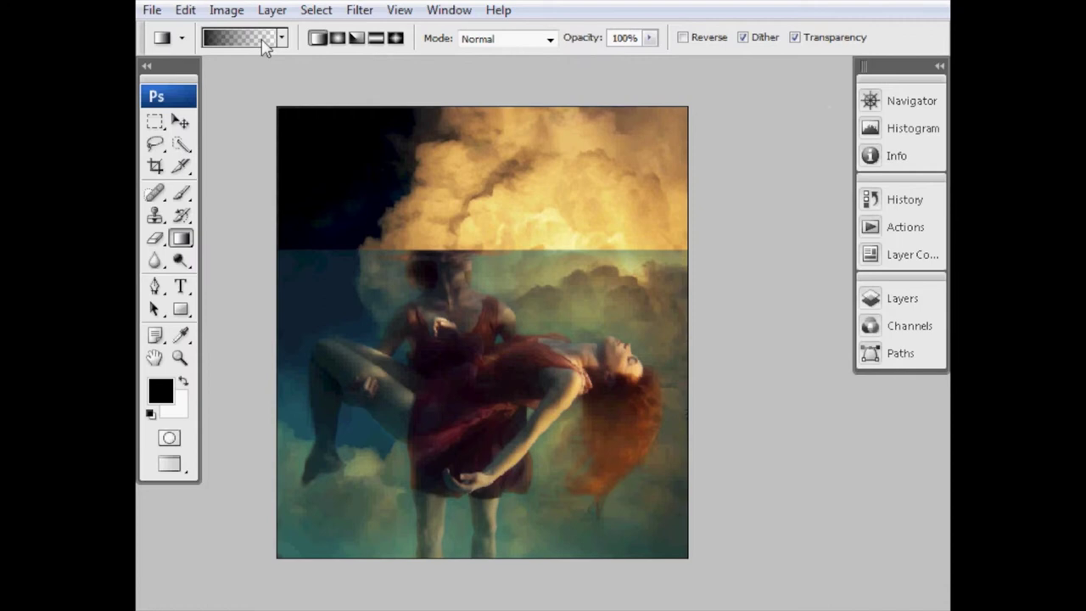
{"action": "left_click", "coordinate": [183, 240]}
{"action": "left_click", "coordinate": [247, 38]}
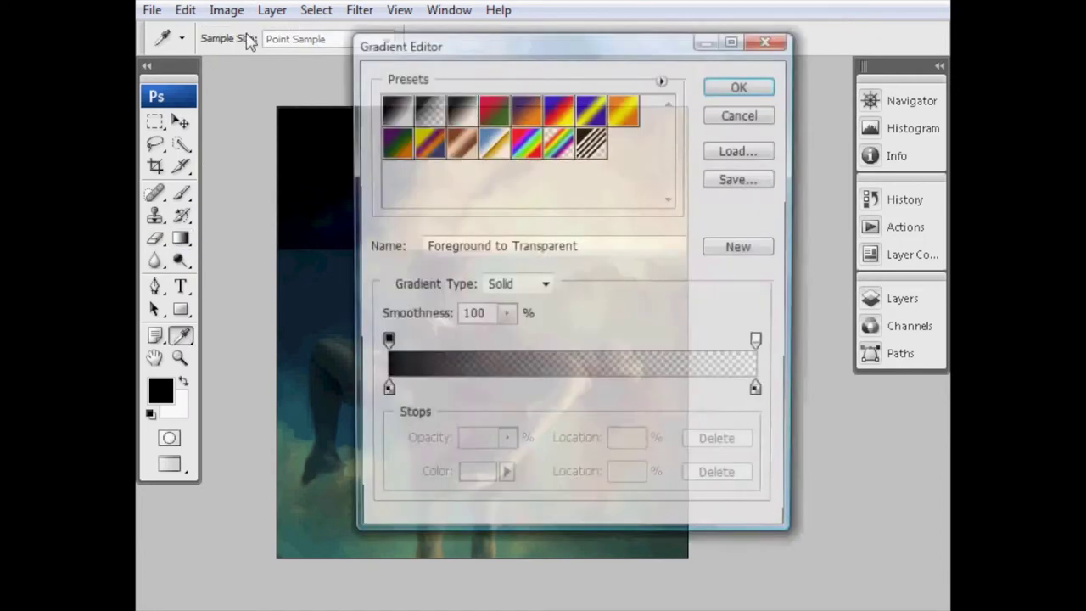
{"action": "left_click_drag", "start_coordinate": [527, 53], "coordinate": [639, 92]}
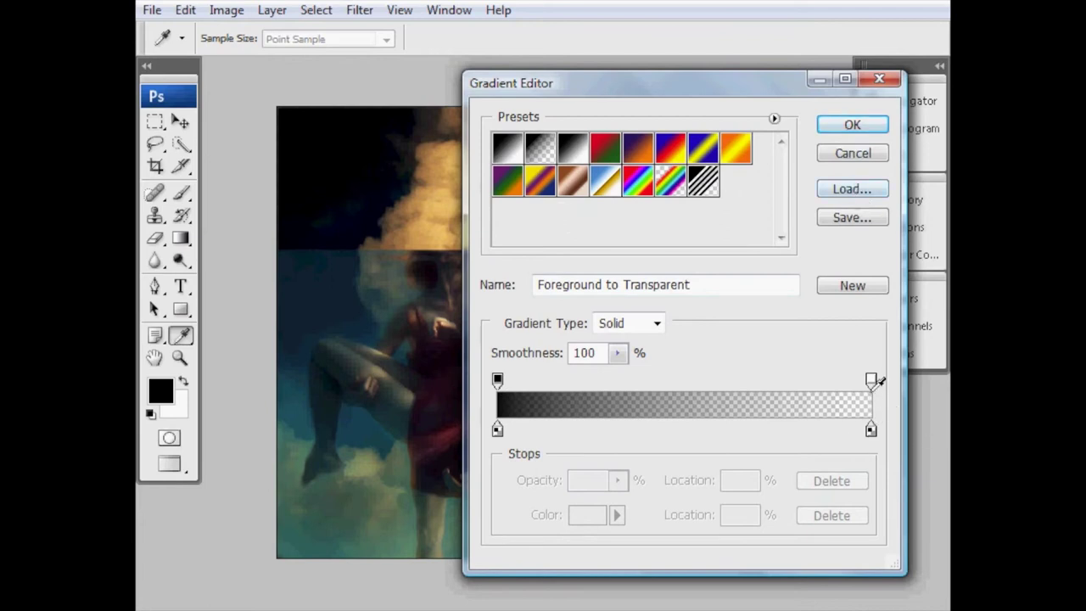
{"action": "left_click", "coordinate": [853, 128]}
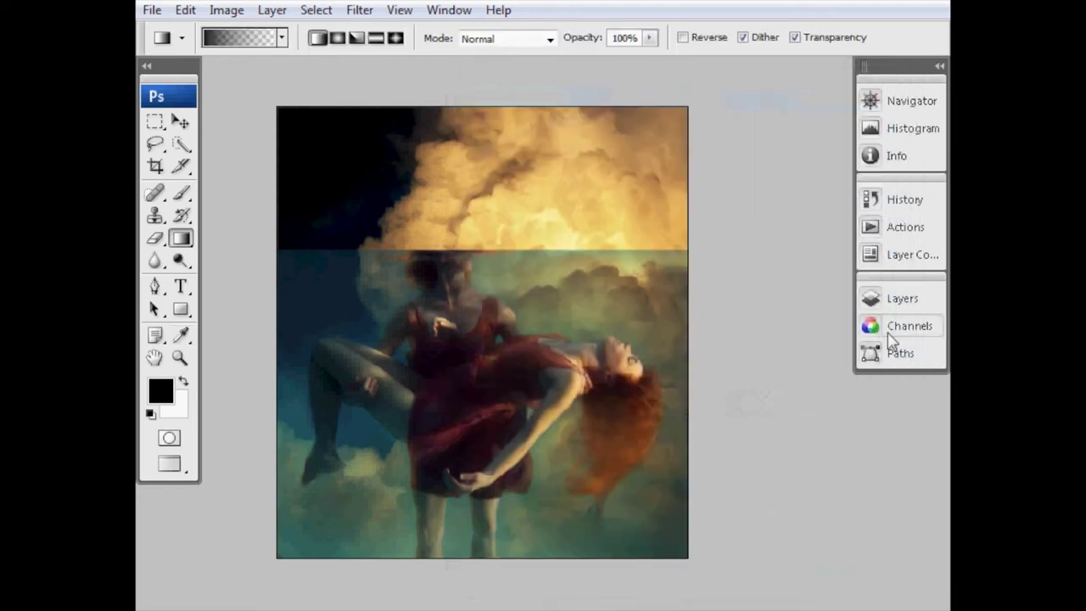
- Draw a black-to-transparent gradient inward from the image's right edge on the vignette layer
{"action": "left_click", "coordinate": [883, 302]}
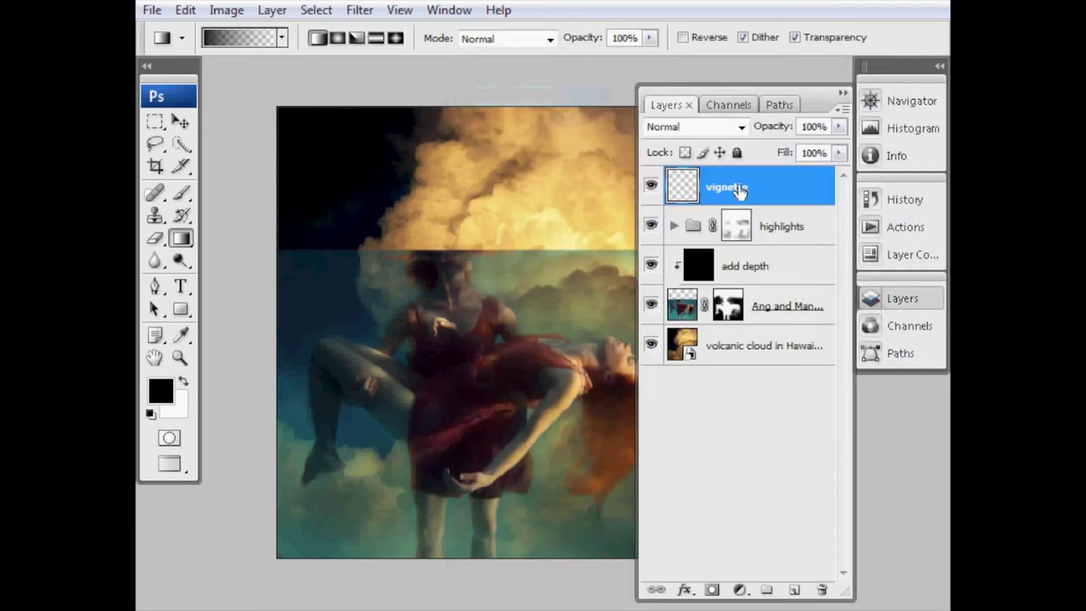
{"action": "left_click", "coordinate": [917, 302]}
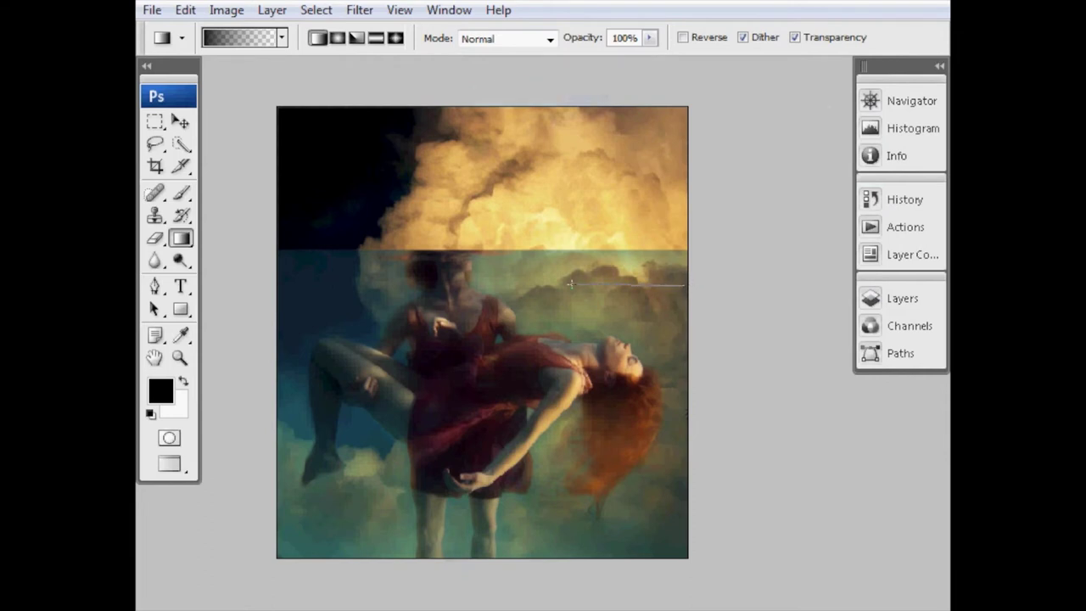
{"action": "mouse_move", "coordinate": [591, 268]}
{"action": "left_mouse_down"}
{"action": "mouse_move", "coordinate": [602, 206]}
{"action": "mouse_move", "coordinate": [575, 276]}
{"action": "left_mouse_up"}
{"action": "left_click_drag", "start_coordinate": [586, 386], "coordinate": [538, 293]}
{"action": "left_click_drag", "start_coordinate": [569, 382], "coordinate": [541, 291]}
{"action": "left_click_drag", "start_coordinate": [588, 290], "coordinate": [590, 290]}
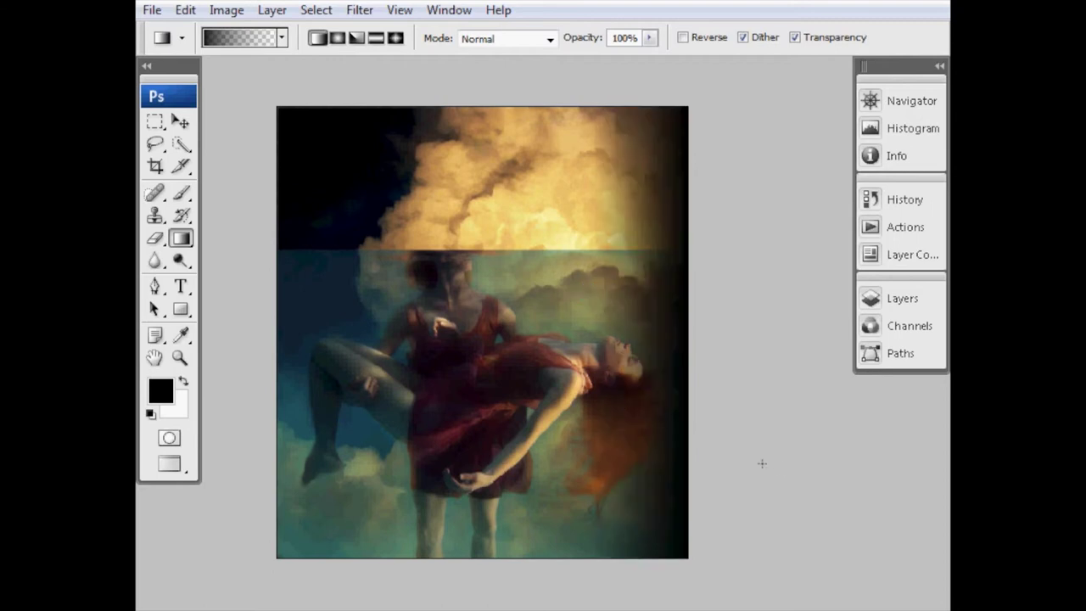
- Lower the vignette layer's opacity to 58% to soften the darkened right edge
{"action": "left_click", "coordinate": [898, 309]}
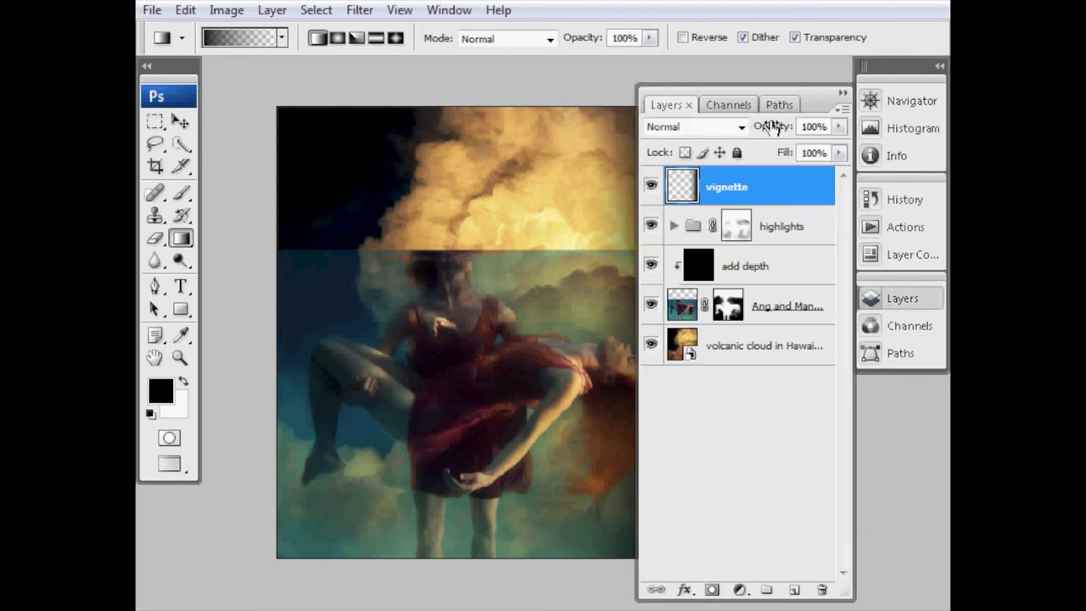
{"action": "left_click", "coordinate": [427, 296]}
{"action": "left_click_drag", "start_coordinate": [453, 297], "coordinate": [416, 279]}
{"action": "left_click", "coordinate": [913, 308]}
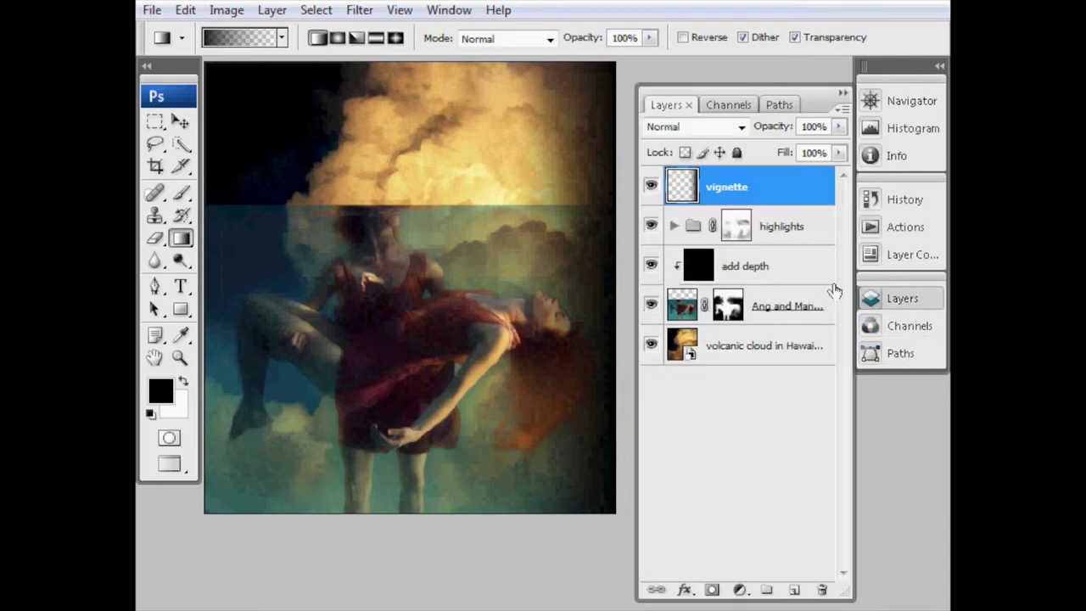
{"action": "left_click_drag", "start_coordinate": [774, 132], "coordinate": [734, 128]}
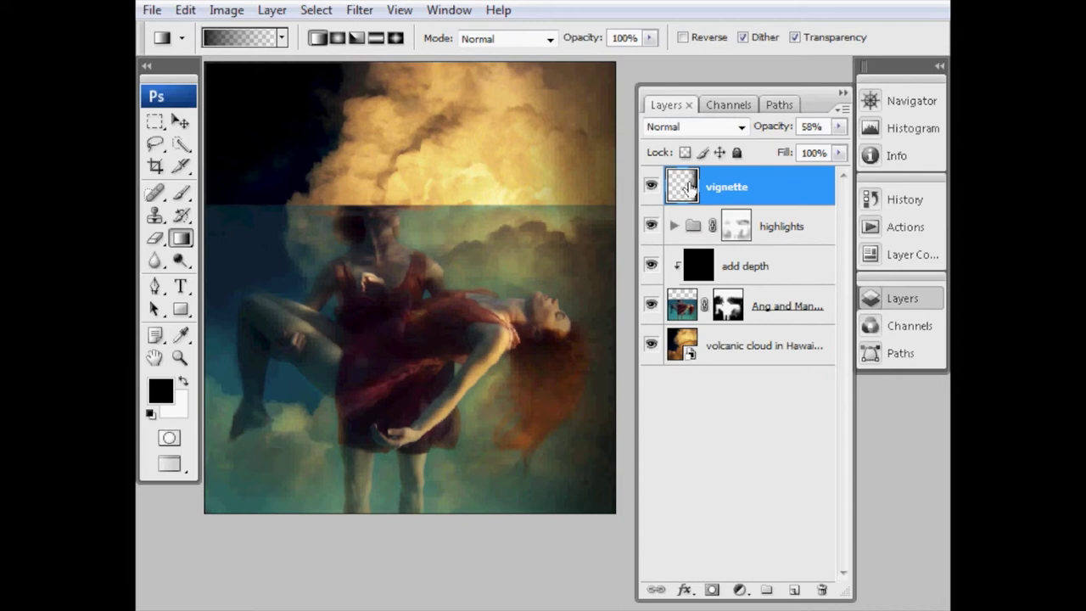
- Clear the vignette layer and redraw the black-to-transparent gradient from the right edge to the middle of the dark clouds
{"action": "key", "text": "ctrl+a"}
{"action": "key", "text": "ctrl+d"}
{"action": "key", "text": "F7"}
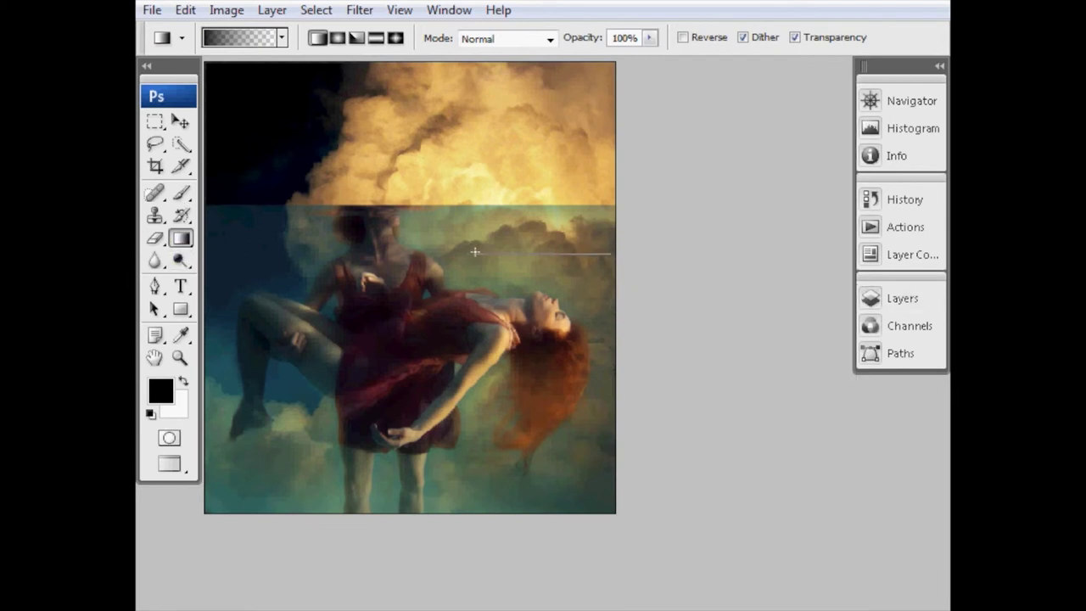
{"action": "left_click_drag", "start_coordinate": [475, 251], "coordinate": [475, 251]}
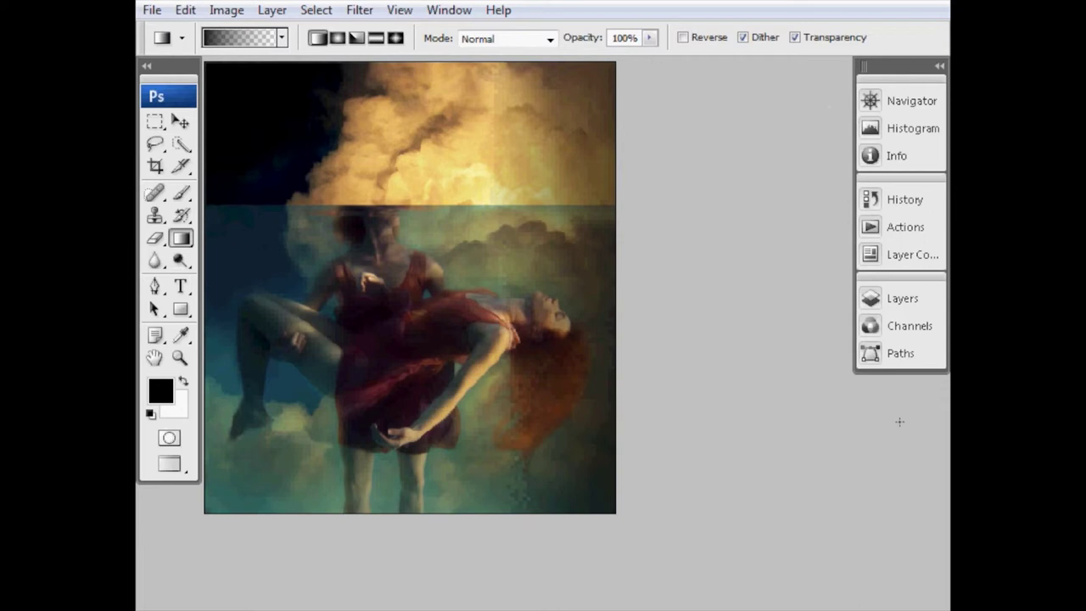
- Toggle the vignette layer's visibility to compare its effect and set its opacity to 58%
{"action": "left_click", "coordinate": [901, 298]}
{"action": "left_click", "coordinate": [651, 186]}
{"action": "left_click", "coordinate": [652, 187]}
{"action": "left_click", "coordinate": [652, 187]}
{"action": "left_click", "coordinate": [652, 187]}
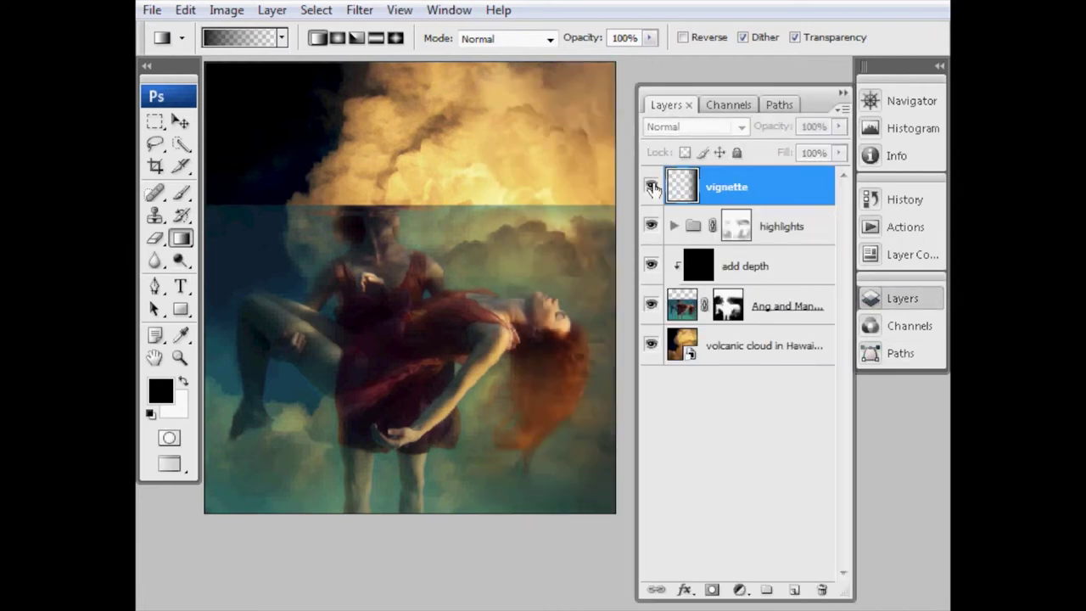
{"action": "left_click_drag", "start_coordinate": [839, 126], "coordinate": [815, 144]}
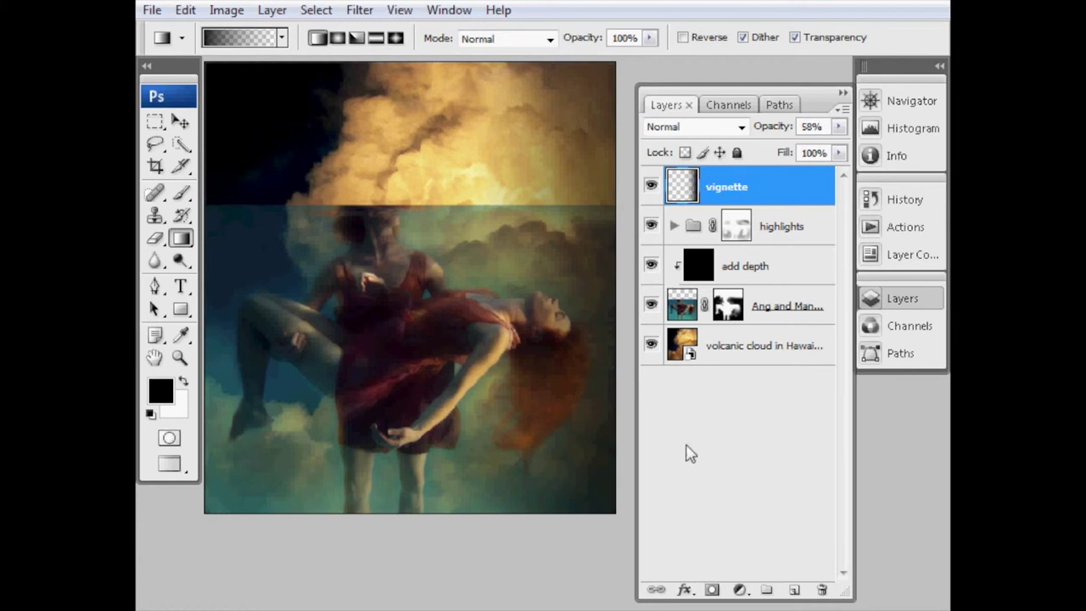
- Add a layer mask to the vignette layer
{"action": "left_click", "coordinate": [711, 590]}
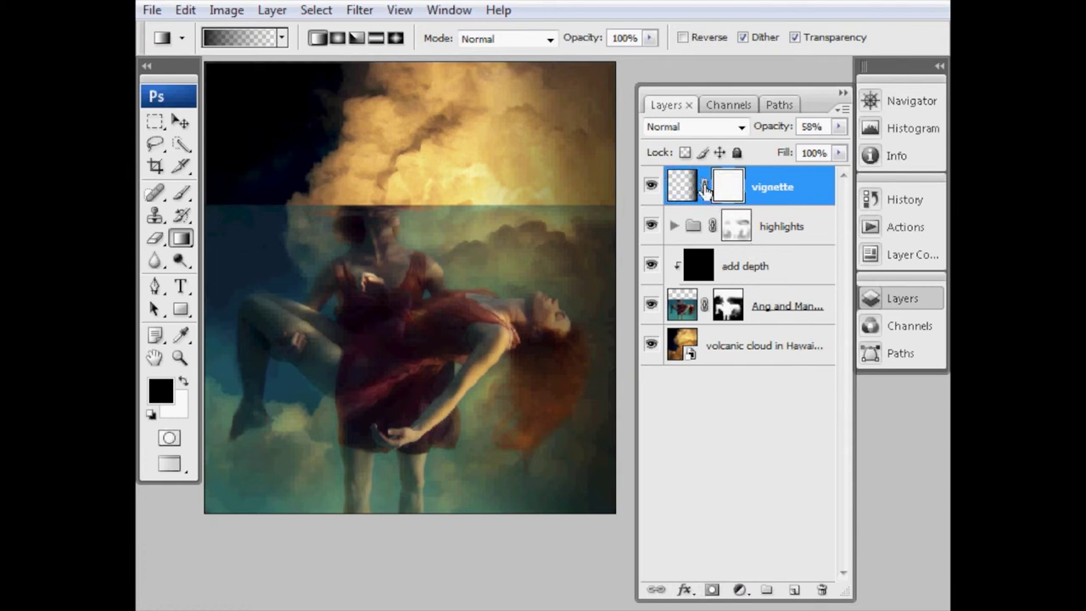
{"action": "left_click", "coordinate": [879, 294]}
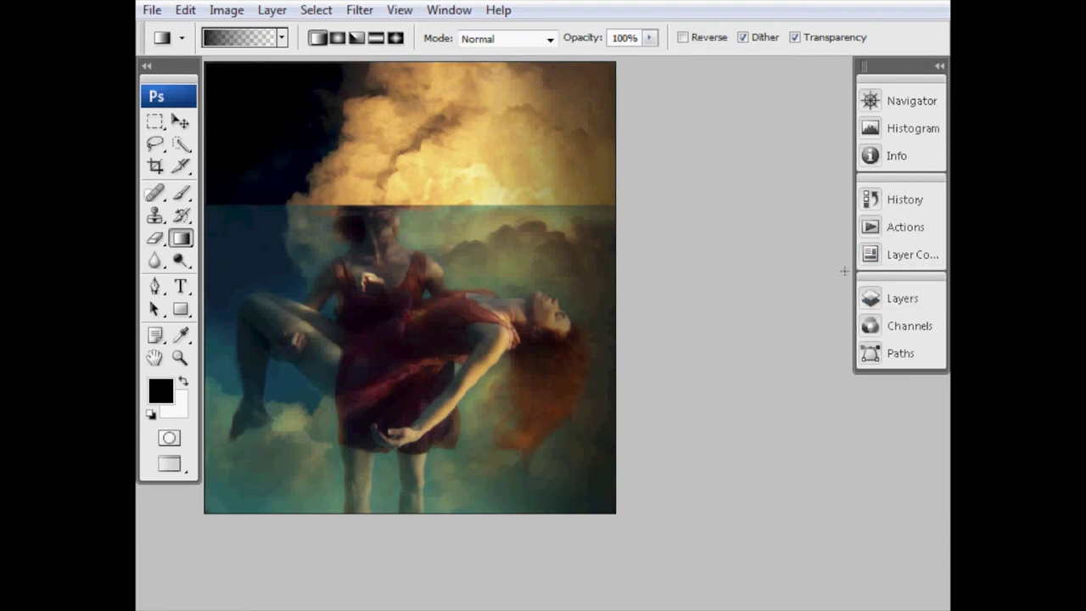
{"action": "right_click", "coordinate": [778, 307]}
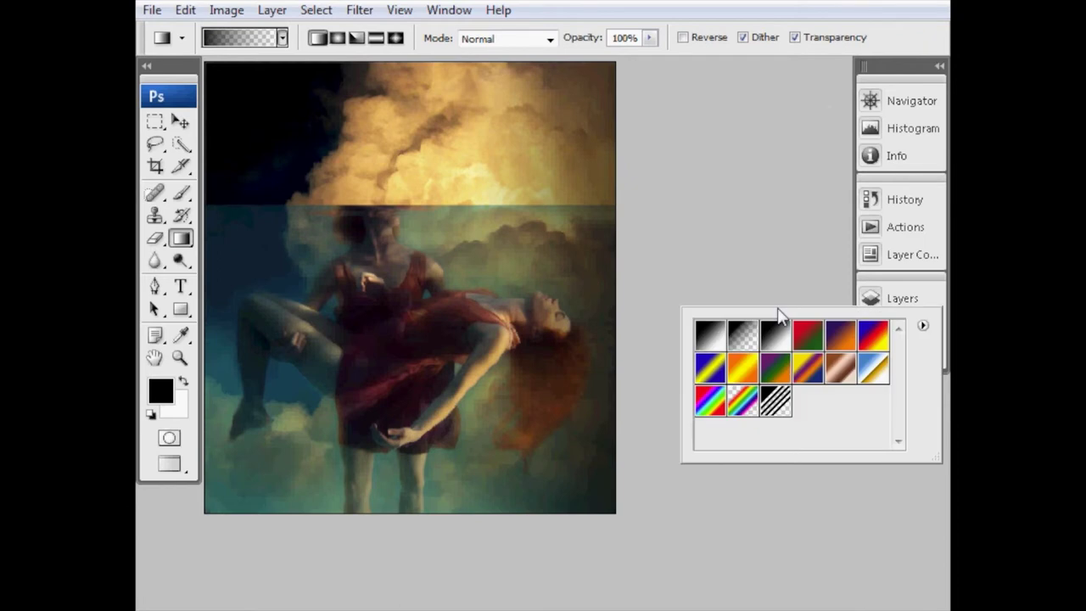
{"action": "left_click", "coordinate": [839, 320]}
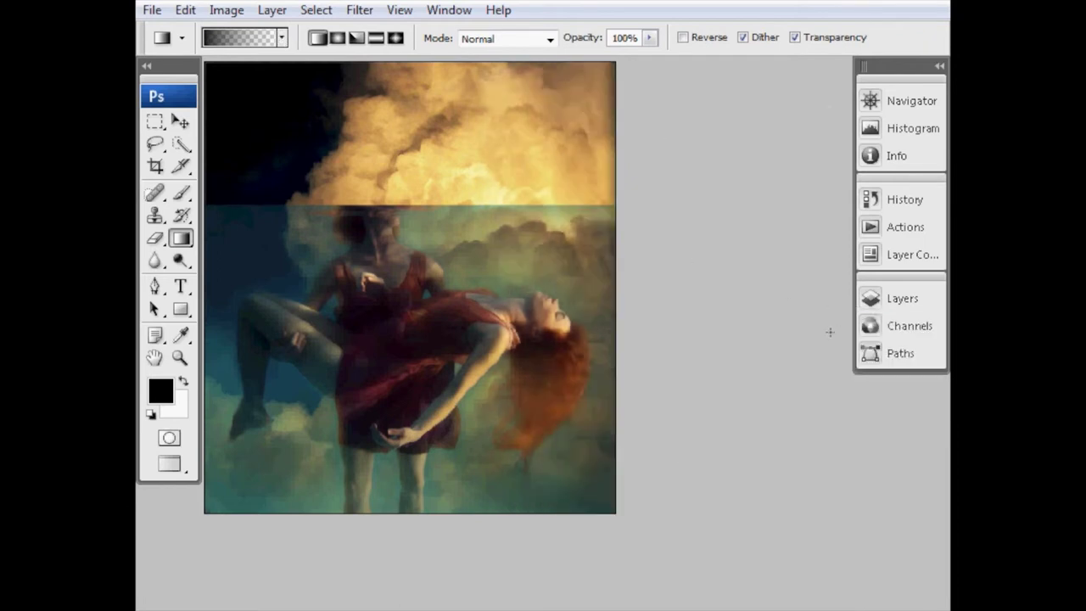
{"action": "left_click", "coordinate": [887, 299]}
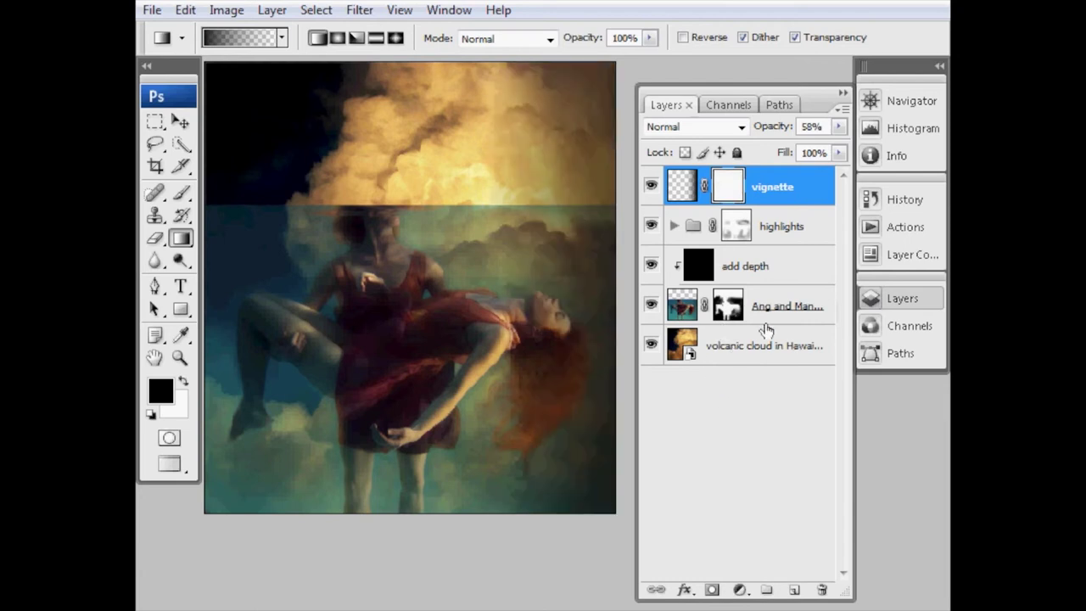
{"action": "left_click", "coordinate": [902, 301]}
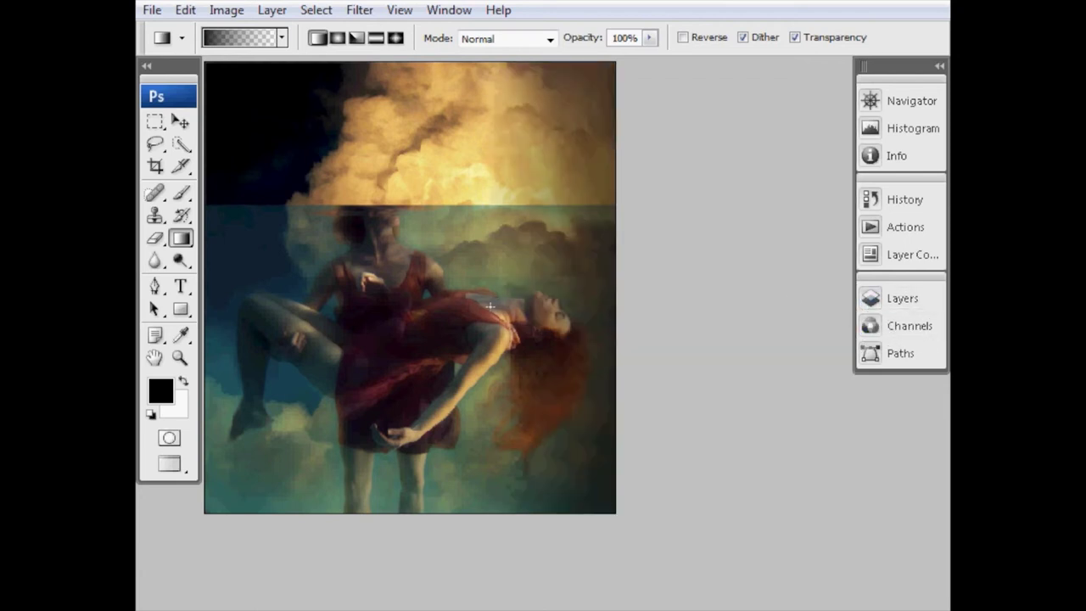
- Paint black on the vignette mask over the reclining woman's face, reducing the soft brush from 50 to 35 px
{"action": "left_click", "coordinate": [574, 270], "text": "ctrl"}
{"action": "left_click", "coordinate": [574, 271], "text": "ctrl"}
{"action": "left_click", "coordinate": [573, 271], "text": "ctrl"}
{"action": "left_click_drag", "start_coordinate": [573, 355], "coordinate": [512, 367]}
{"action": "key", "text": "b"}
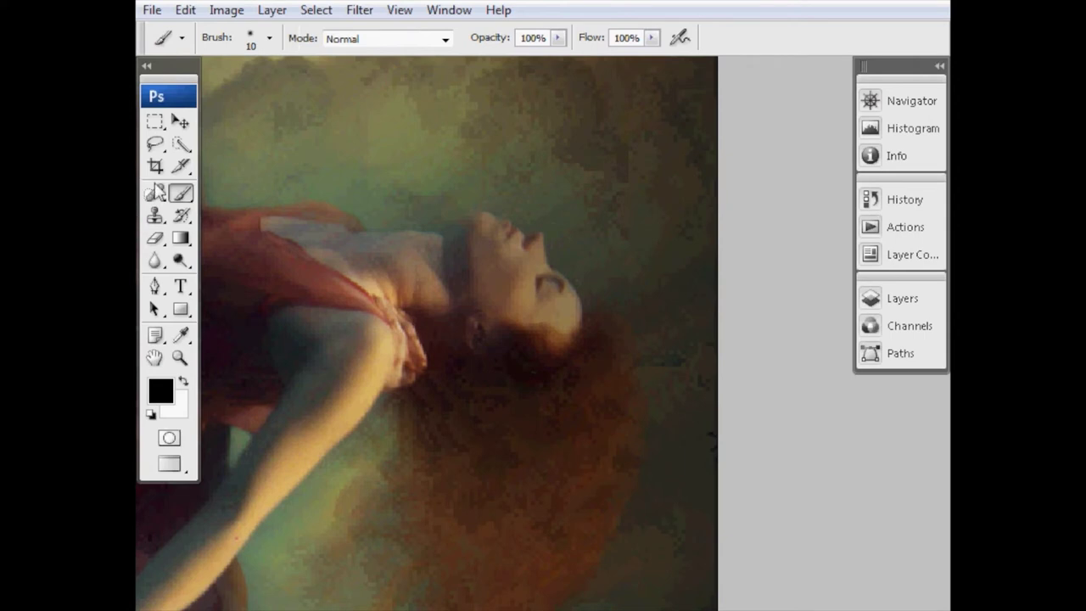
{"action": "key", "text": "bracketright"}
{"action": "key", "text": "bracketright"}
{"action": "key", "text": "bracketright"}
{"action": "key", "text": "bracketright"}
{"action": "key", "text": "bracketright"}
{"action": "key", "text": "bracketleft"}
{"action": "mouse_move", "coordinate": [558, 306]}
{"action": "left_mouse_down"}
{"action": "mouse_move", "coordinate": [553, 369]}
{"action": "mouse_move", "coordinate": [509, 388]}
{"action": "left_mouse_up"}
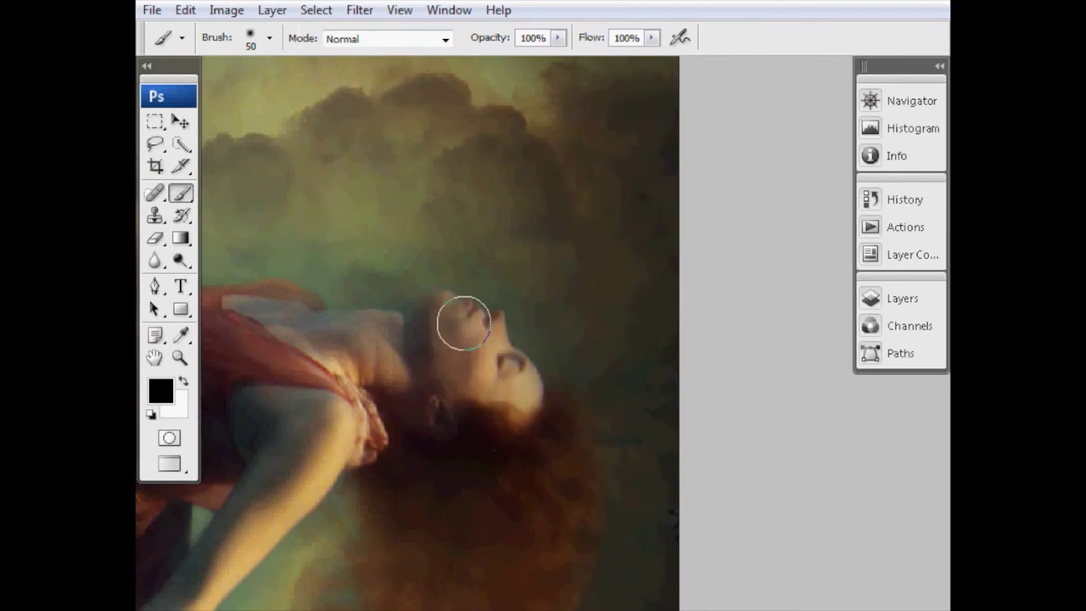
{"action": "key", "text": "bracketleft"}
{"action": "key", "text": "bracketleft"}
{"action": "key", "text": "bracketleft"}
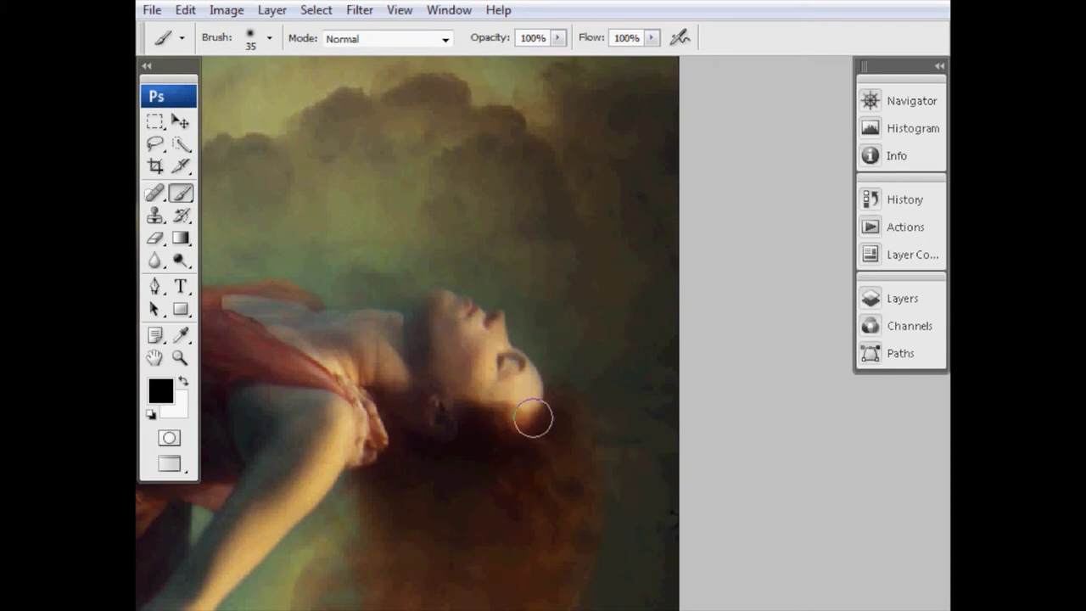
- Mask the vignette off the red hair with the 35 px black brush and touch up the hair's outer edge in white
{"action": "left_click_drag", "start_coordinate": [546, 508], "coordinate": [511, 415]}
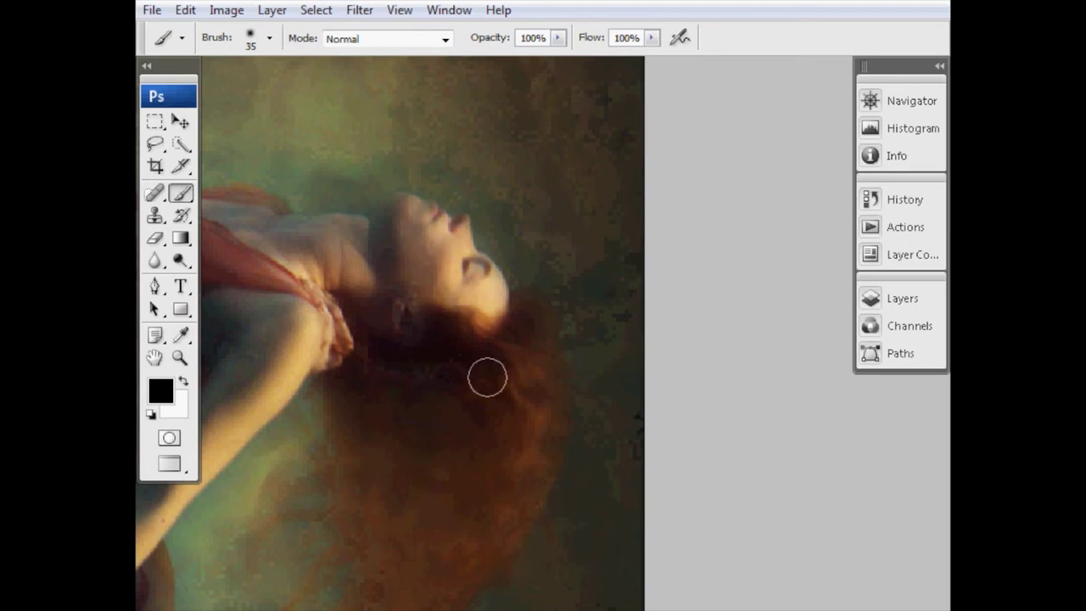
{"action": "left_click_drag", "start_coordinate": [474, 479], "coordinate": [453, 317]}
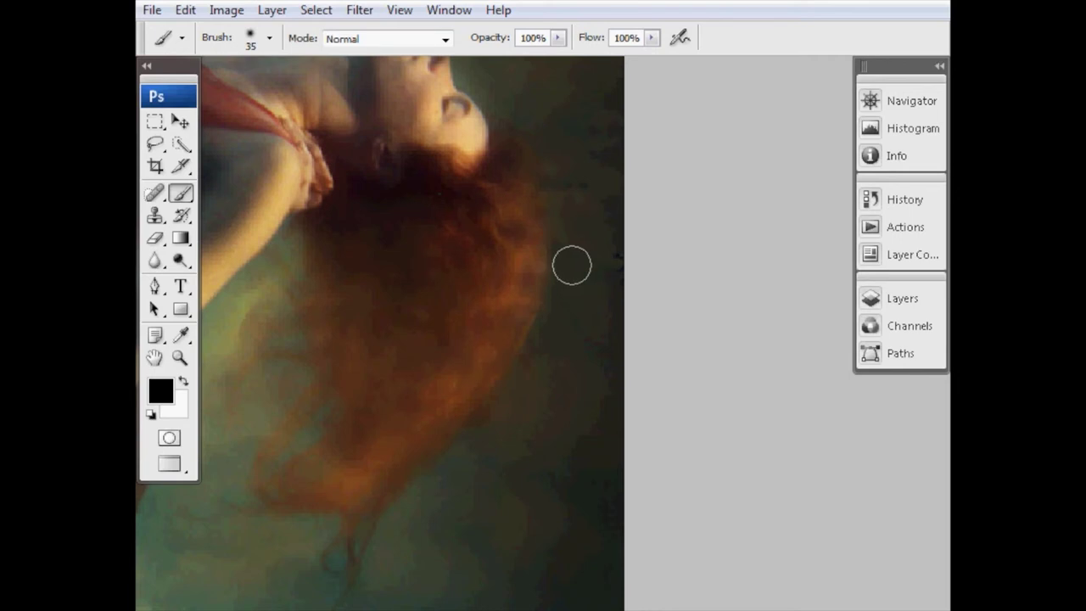
{"action": "key", "text": "x"}
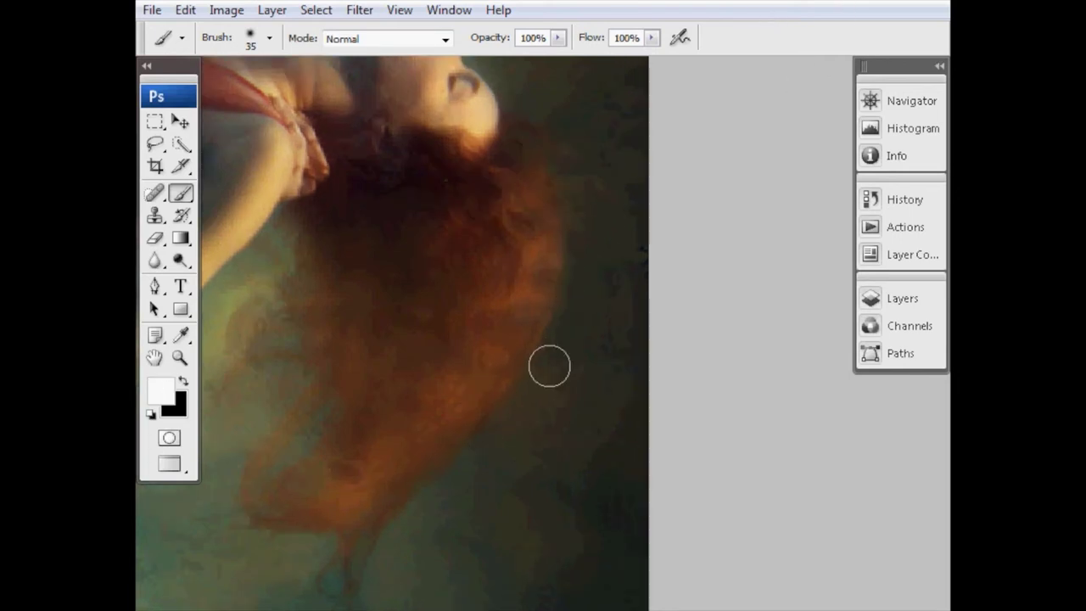
{"action": "key", "text": "ctrl+0"}
{"action": "left_click_drag", "start_coordinate": [501, 425], "coordinate": [534, 423]}
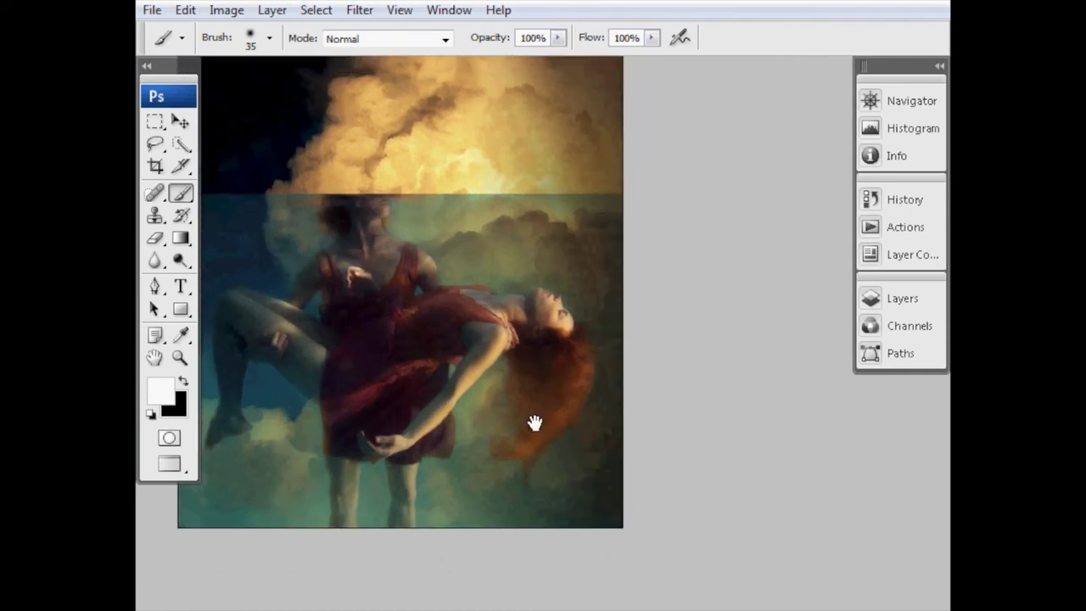
- Disable and re-enable the vignette layer's mask repeatedly to compare the face and hair with and without it
{"action": "left_click", "coordinate": [891, 297]}
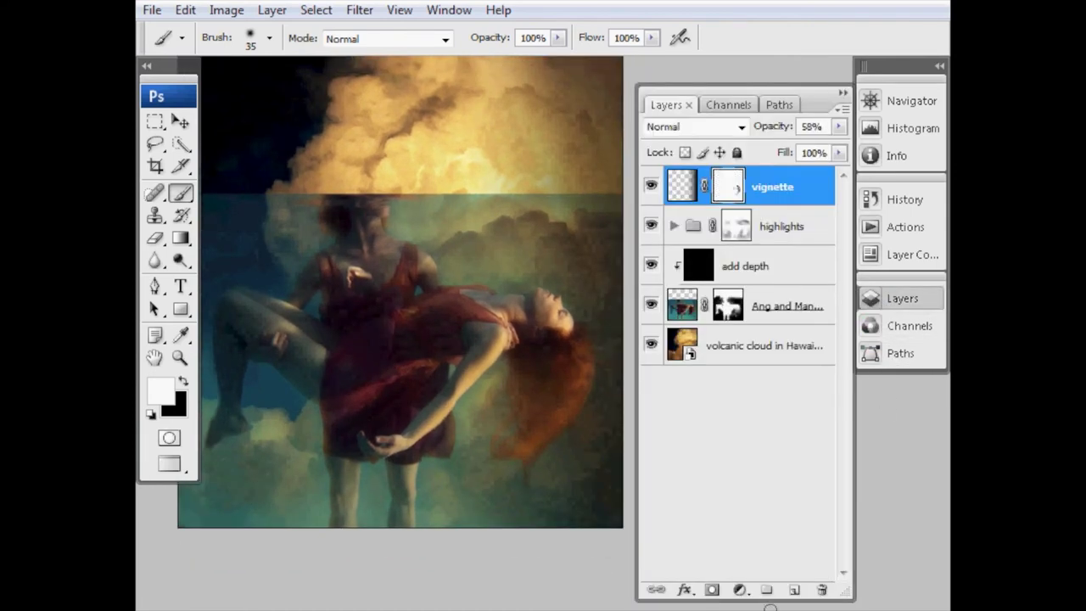
{"action": "left_click", "coordinate": [723, 188], "text": "shift"}
{"action": "left_click", "coordinate": [723, 188], "text": "shift"}
{"action": "left_click", "coordinate": [723, 188], "text": "shift"}
{"action": "left_click", "coordinate": [723, 189], "text": "shift"}
{"action": "left_click", "coordinate": [723, 190], "text": "shift"}
{"action": "left_click", "coordinate": [725, 188], "text": "shift"}
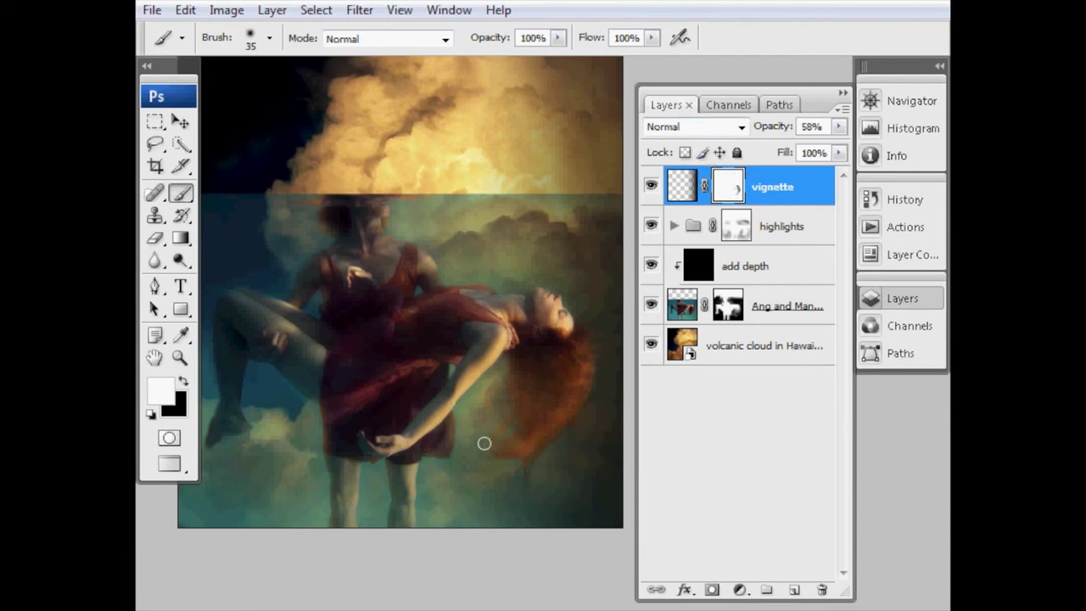
- Refine the vignette mask over the red hair with a 50 px brush, alternating black and white
{"action": "key", "text": "bracketright"}
{"action": "key", "text": "x"}
{"action": "key", "text": "F7"}
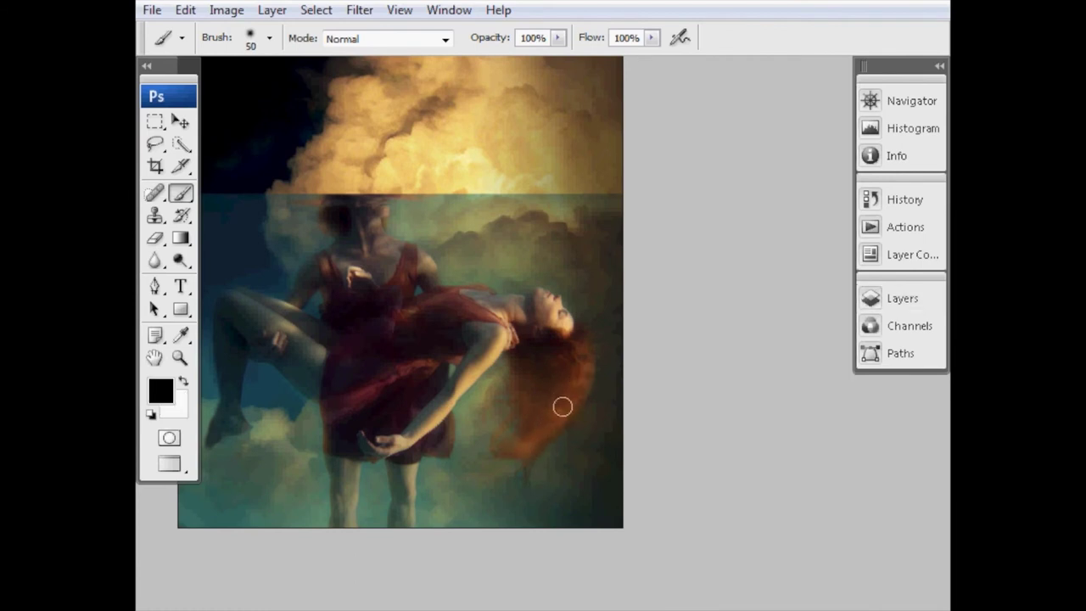
{"action": "key", "text": "x"}
{"action": "key", "text": "x"}
{"action": "key", "text": "x"}
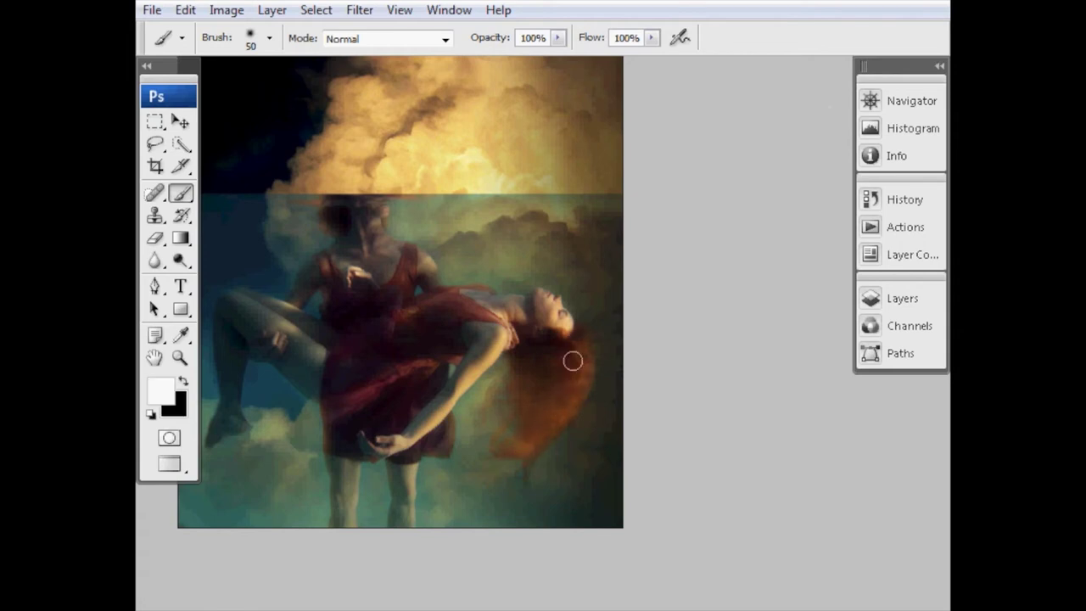
{"action": "key", "text": "x"}
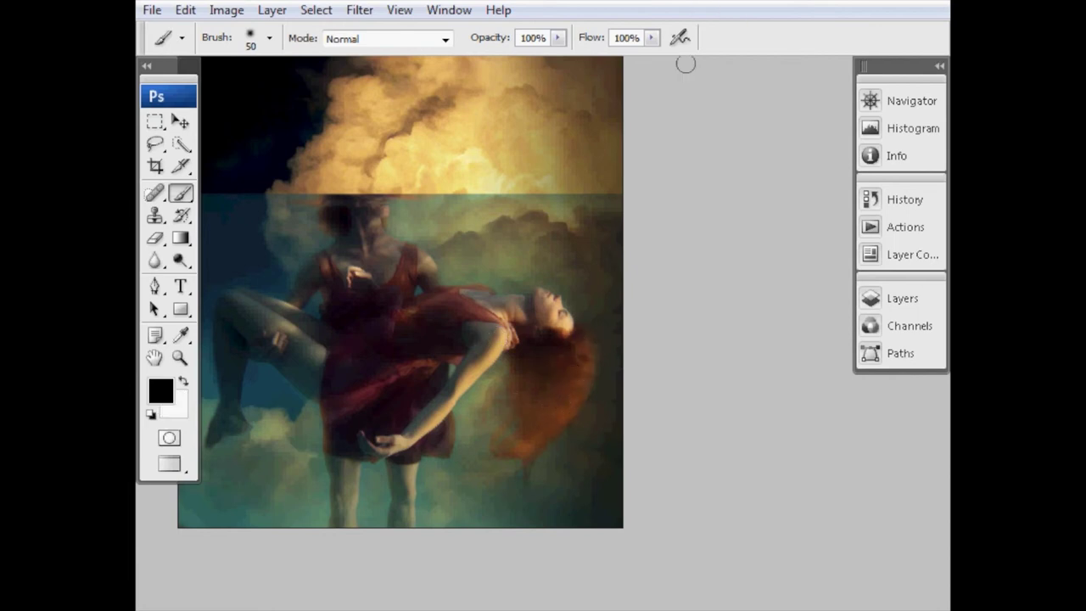
- Compare the refined hair area with the vignette mask off and on, and examine the whole composition
{"action": "left_click", "coordinate": [870, 298]}
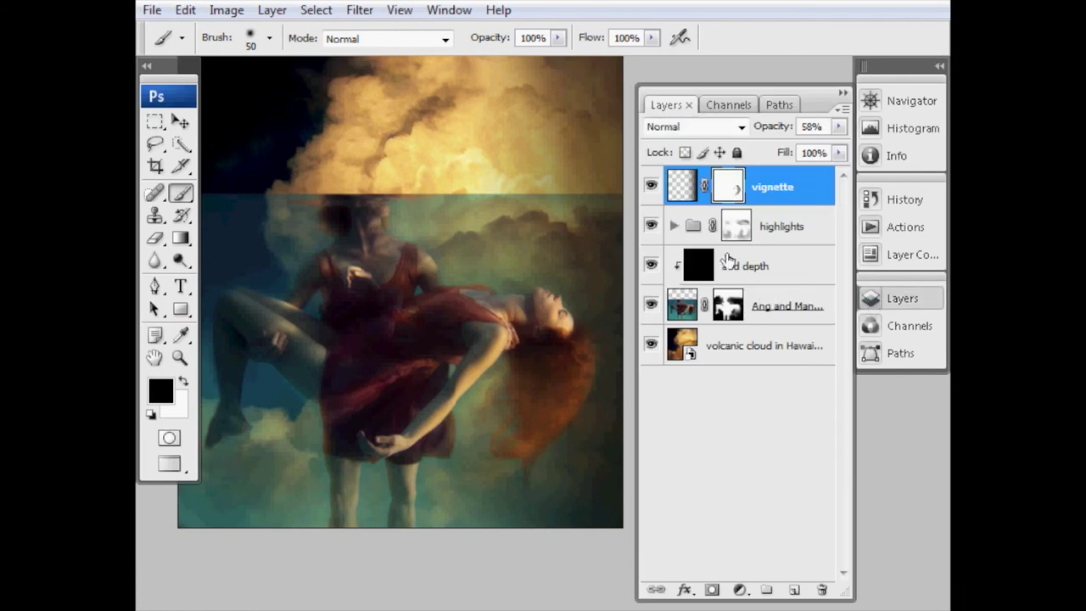
{"action": "left_click", "coordinate": [730, 187], "text": "shift"}
{"action": "left_click", "coordinate": [730, 189], "text": "shift"}
{"action": "left_click", "coordinate": [730, 187], "text": "shift"}
{"action": "left_click", "coordinate": [729, 188], "text": "shift"}
{"action": "left_click", "coordinate": [730, 188], "text": "shift"}
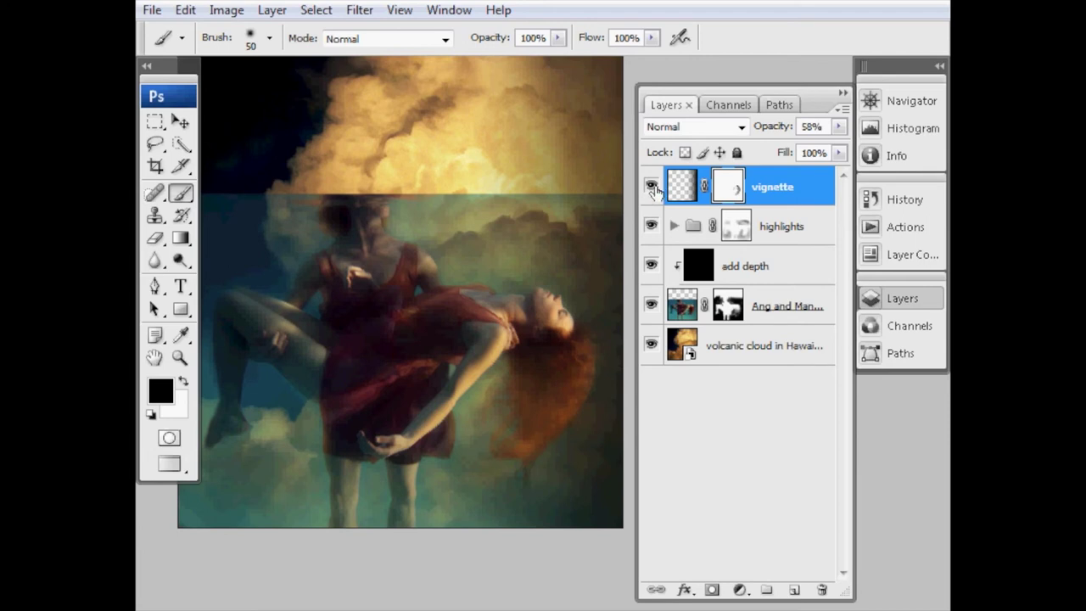
{"action": "left_click", "coordinate": [903, 300]}
{"action": "mouse_move", "coordinate": [433, 363]}
{"action": "left_mouse_down"}
{"action": "mouse_move", "coordinate": [568, 381]}
{"action": "mouse_move", "coordinate": [542, 367]}
{"action": "left_mouse_up"}
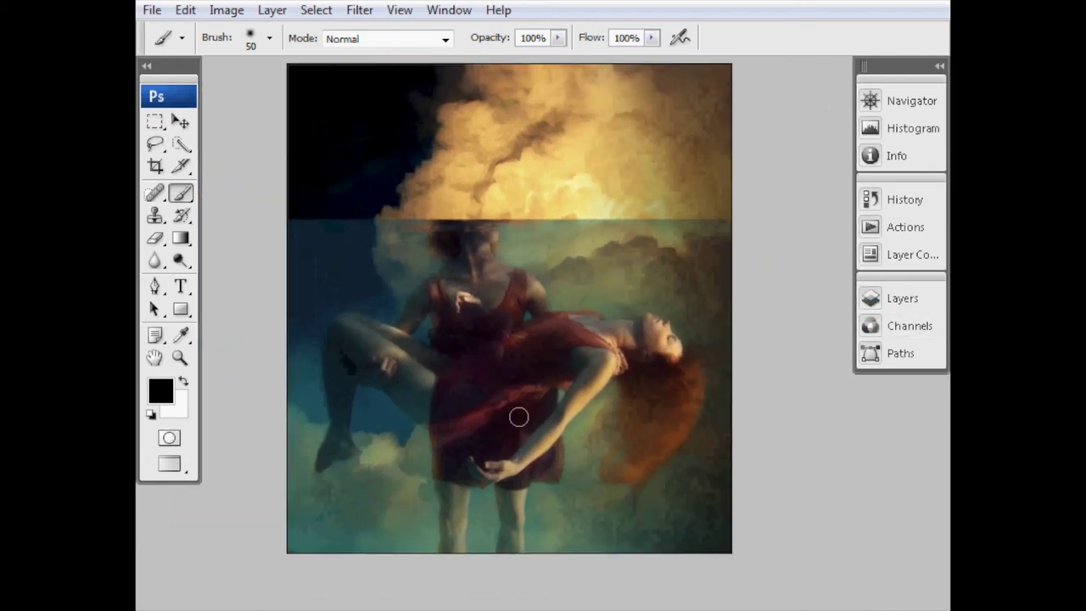